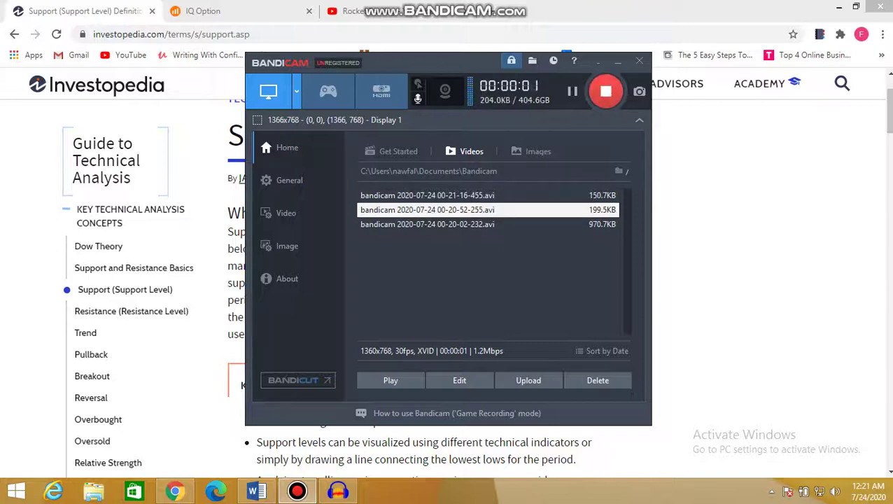
Minimize the Bandicam recorder window, then view the Rocket Trading YouTube channel and the IQ Option trade room
click(617, 61)
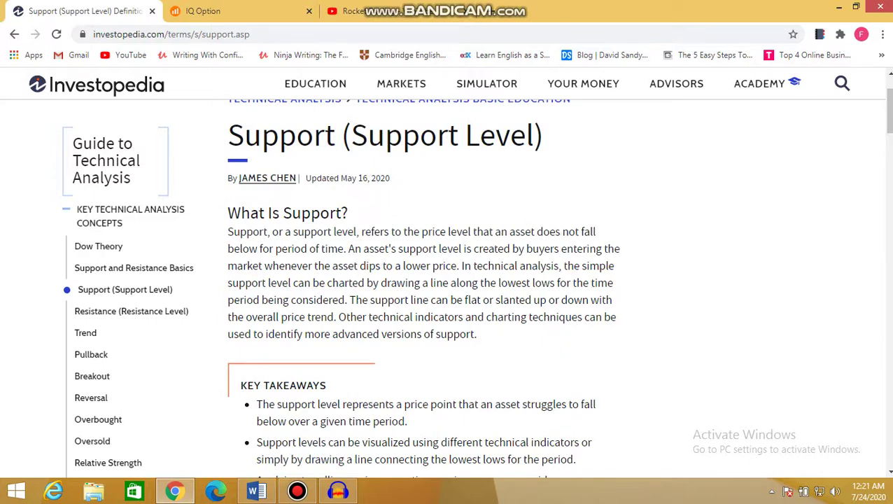
click(395, 10)
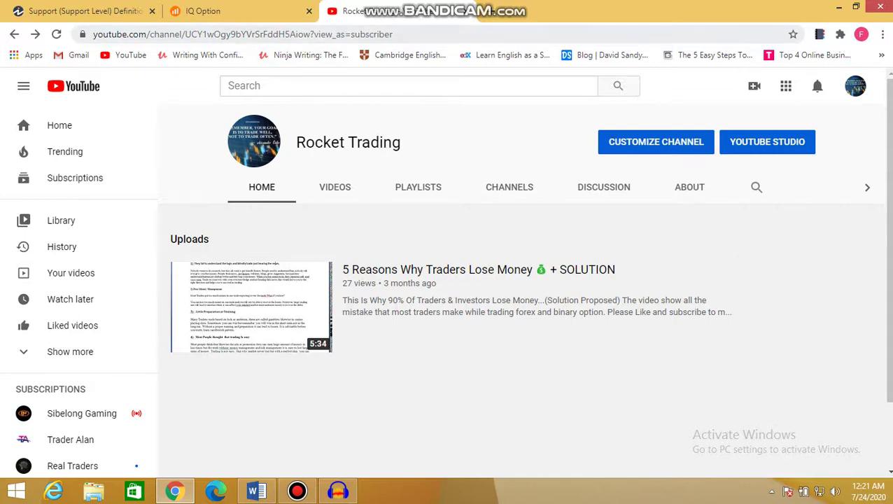
click(238, 11)
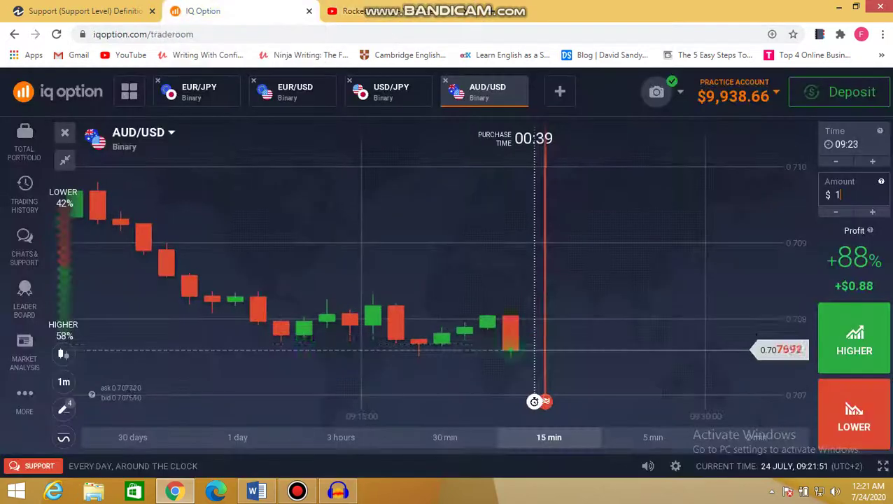
Go back to the Investopedia article and read the "What Is Support?" definition, highlighting its opening sentences
click(84, 11)
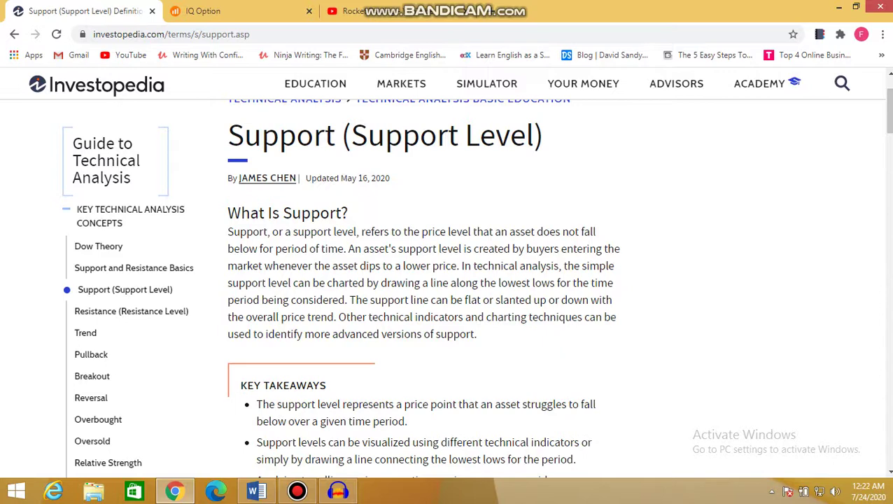
drag(359, 231, 550, 249)
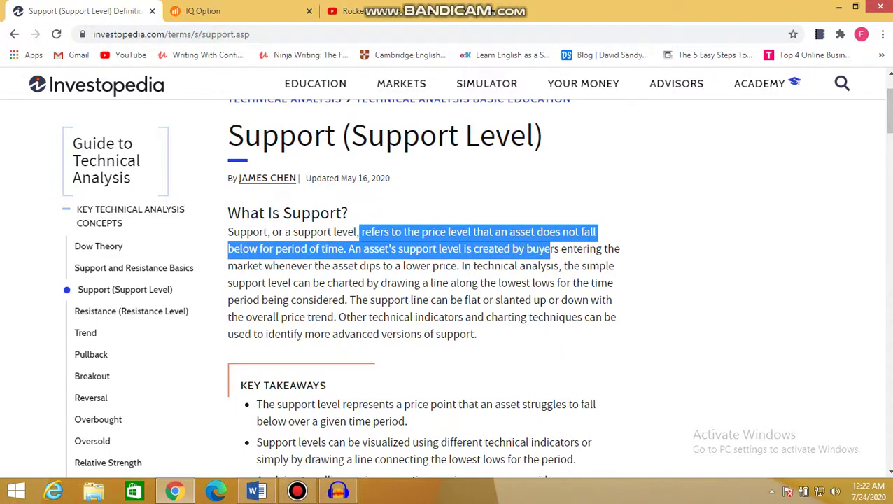
click(550, 249)
triple_click(332, 249)
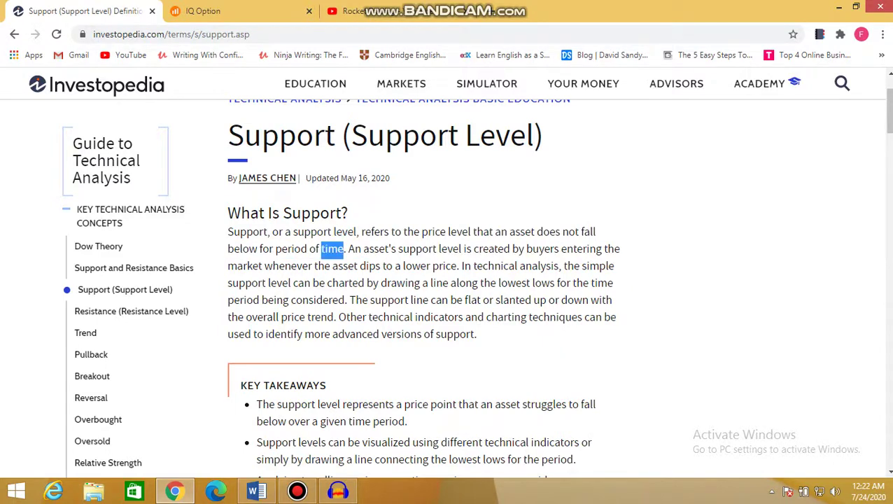
click(332, 249)
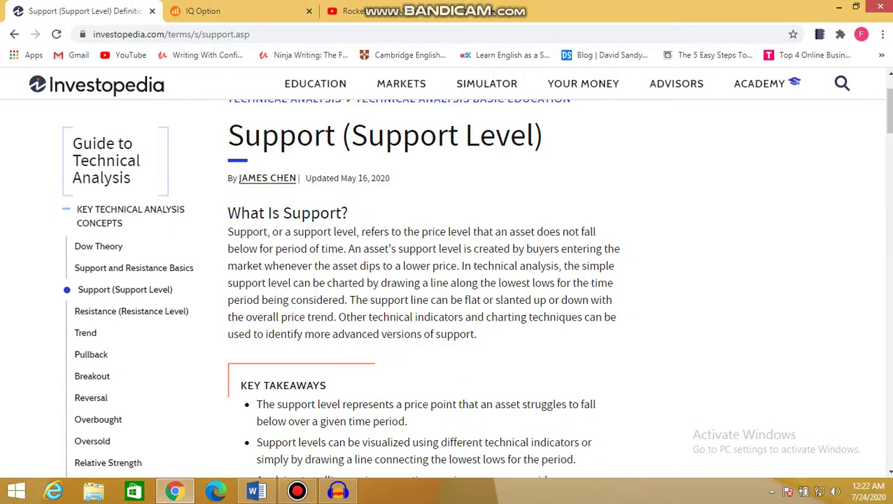
drag(390, 249, 577, 258)
double_click(397, 266)
triple_click(344, 232)
click(345, 231)
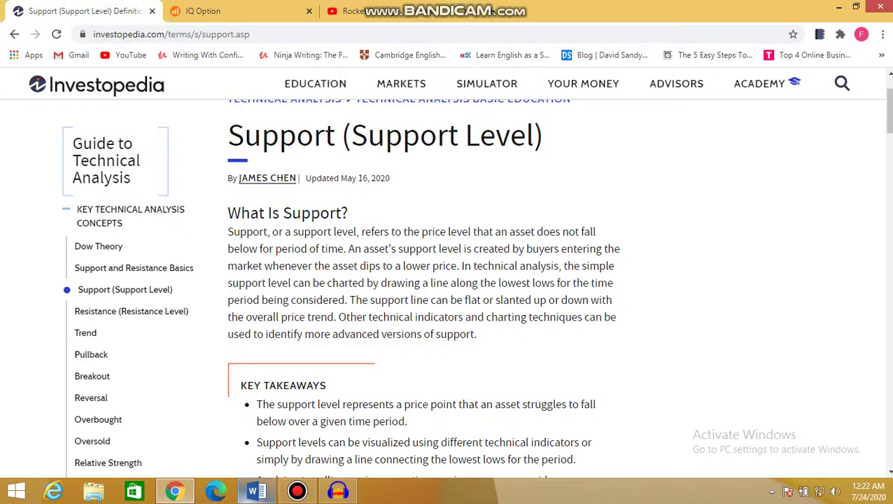
Switch to Word and write "Support is where buyers enter the market.it is also the reversal point" below the heading question
click(256, 490)
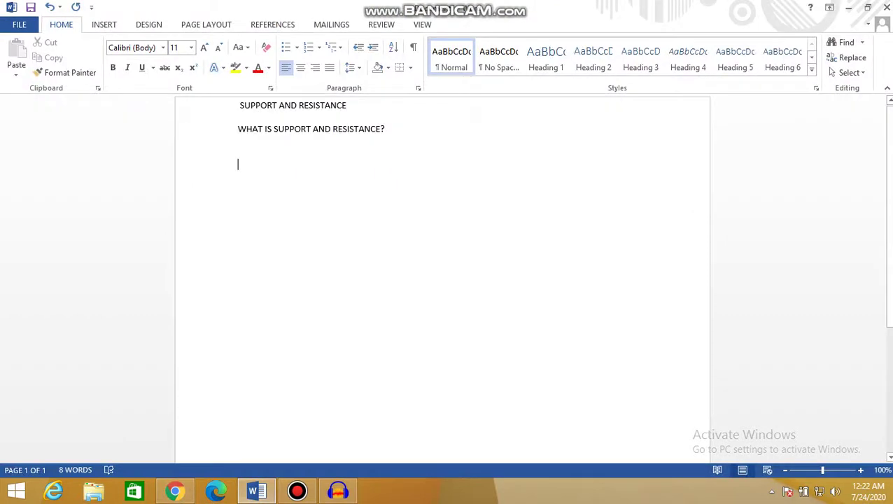
text(support is where by)
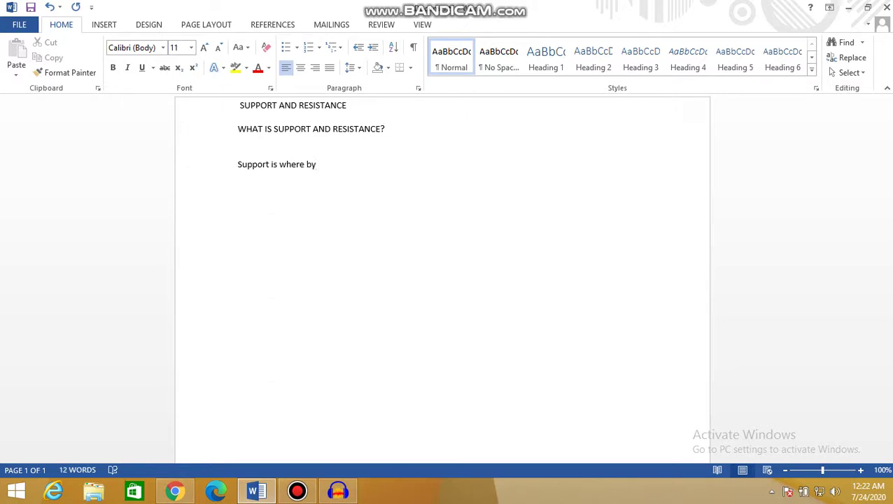
key(BackSpace)
key(BackSpace)
text(uyers enterd )
text( te)
text( market.it is also the re)
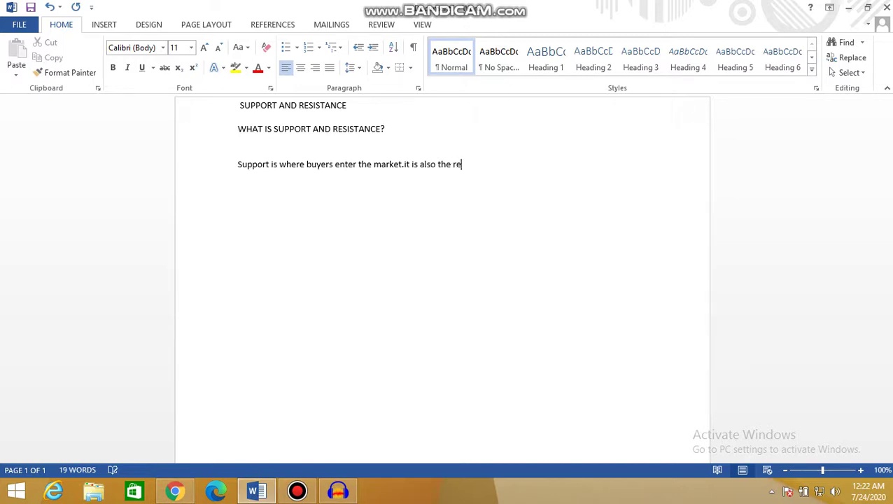
text(o)
key(BackSpace)
text(point)
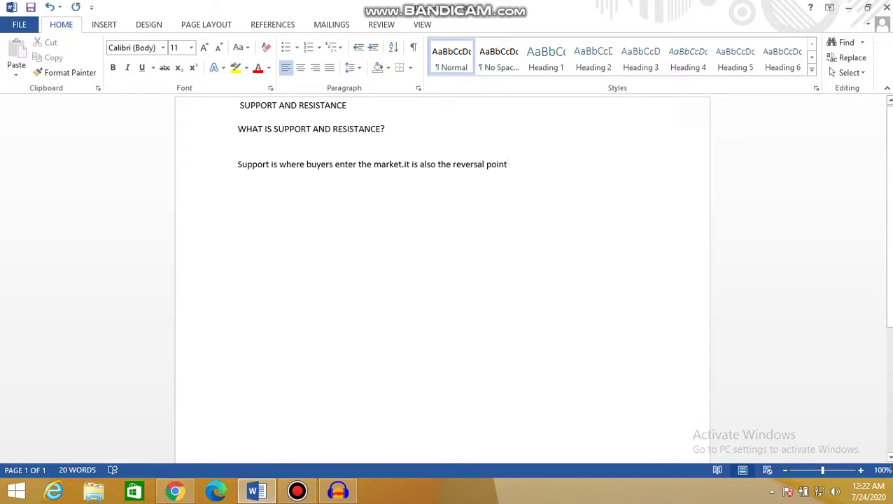
Switch to the IQ Option trade room in Chrome and draw a horizontal line near the recent AUD/USD lows at about 0.70764
click(174, 490)
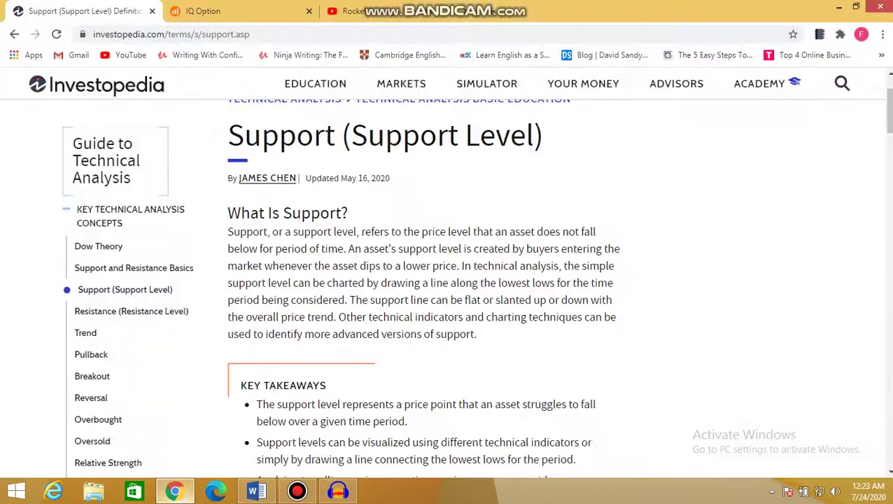
click(224, 11)
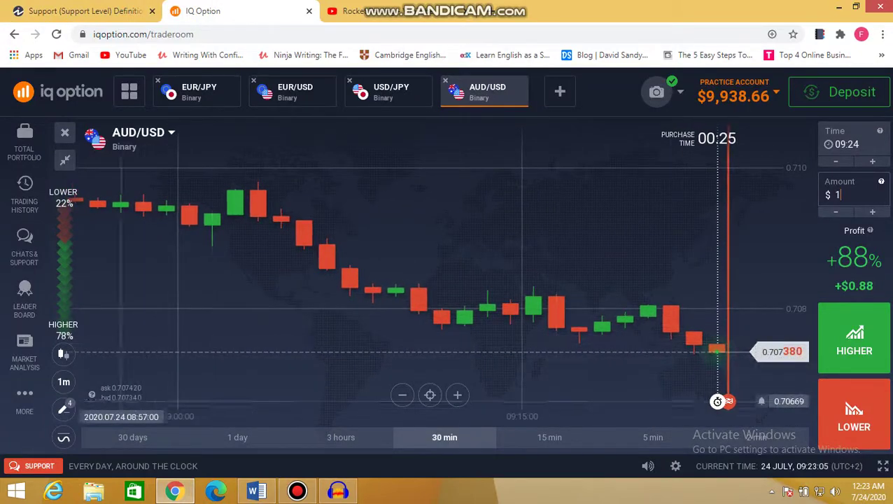
click(64, 409)
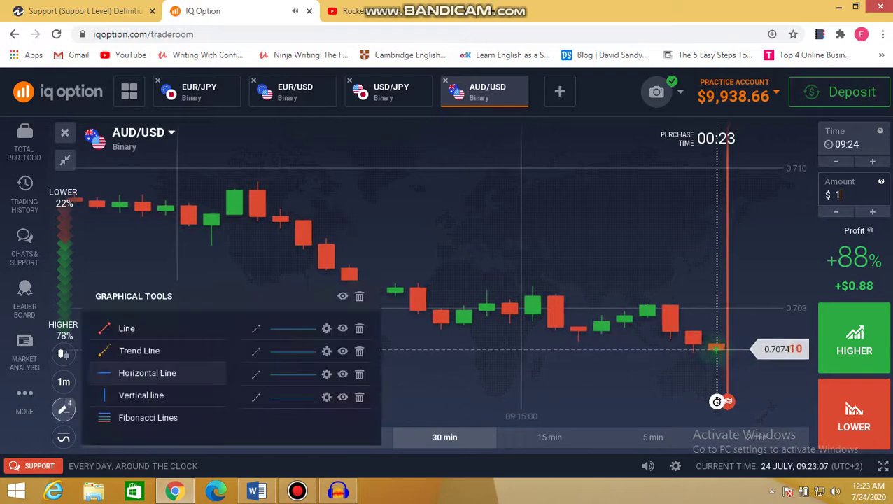
click(133, 371)
click(554, 333)
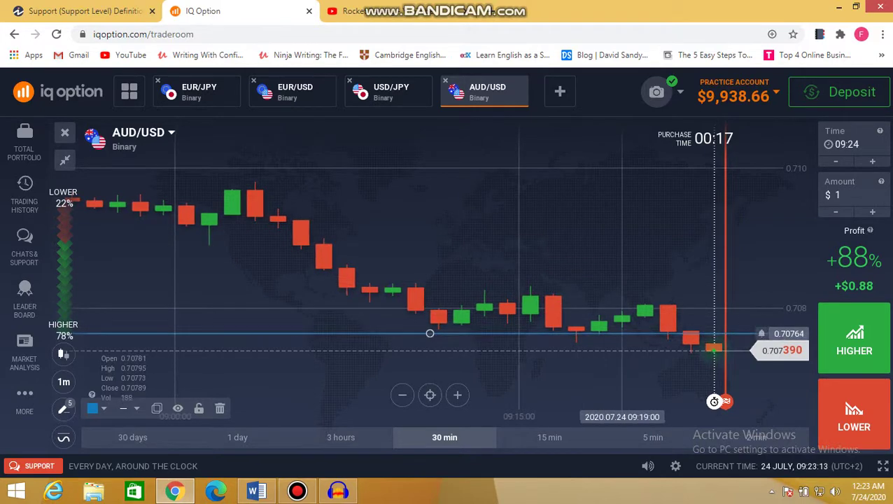
Set the chart range to 15 min and remove the newly drawn horizontal line
click(549, 436)
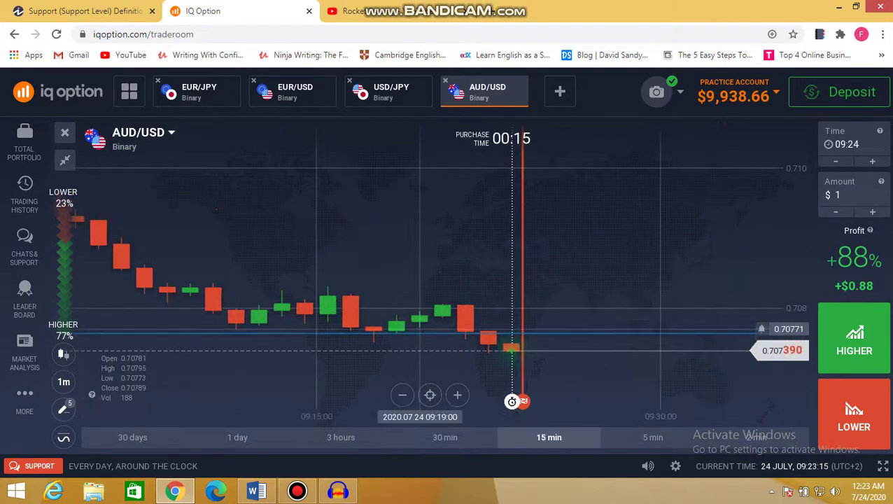
click(420, 332)
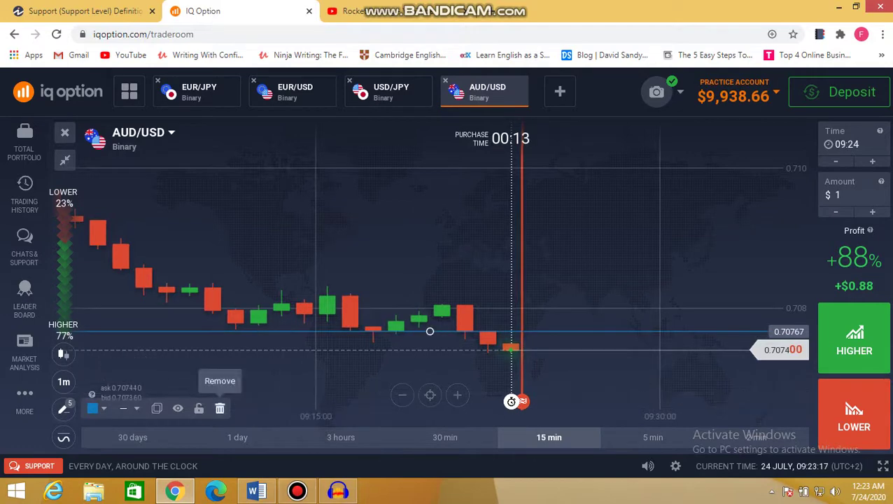
click(219, 408)
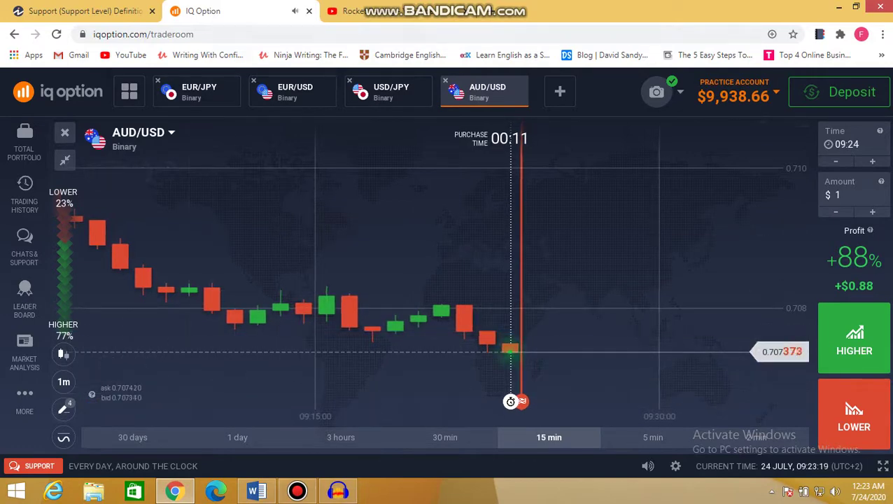
Remove all existing line drawings from the AUD/USD chart
scroll(252, 241, down, 3)
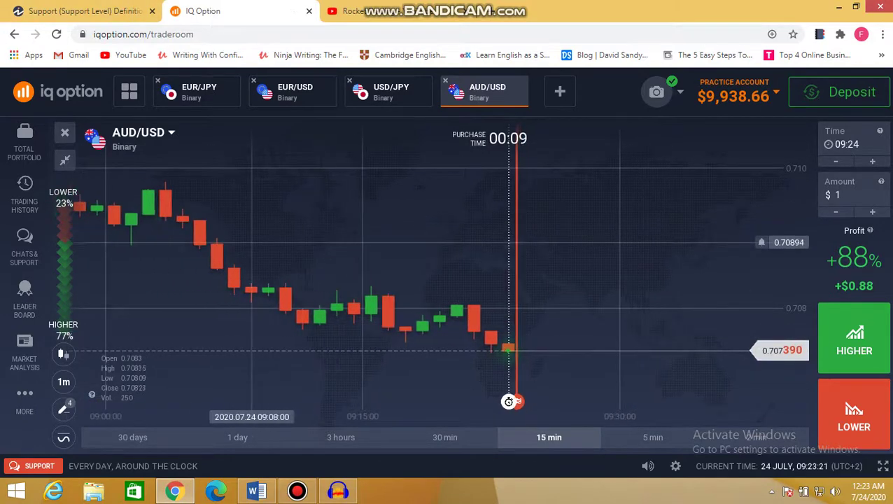
drag(189, 252, 330, 278)
drag(210, 269, 418, 264)
drag(201, 293, 343, 303)
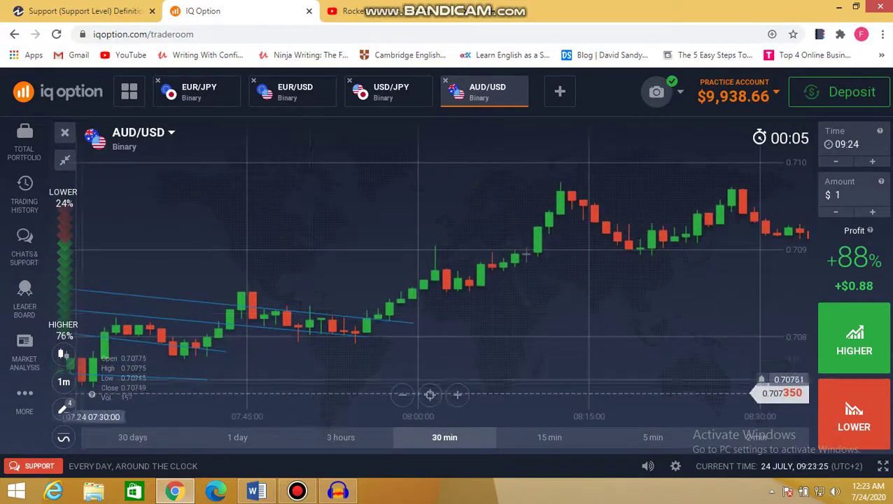
click(63, 408)
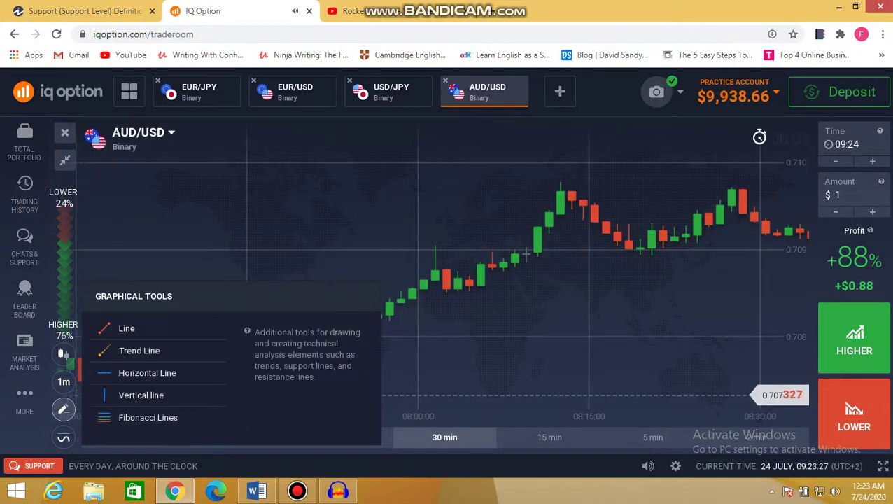
Draw a horizontal line at the 07:54 low at about 0.70805, and place a duplicate at about 0.70858
click(147, 372)
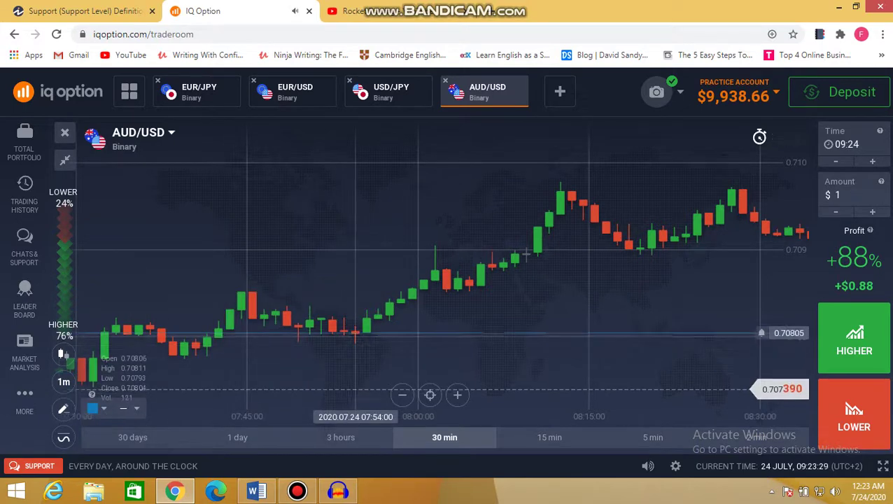
click(157, 408)
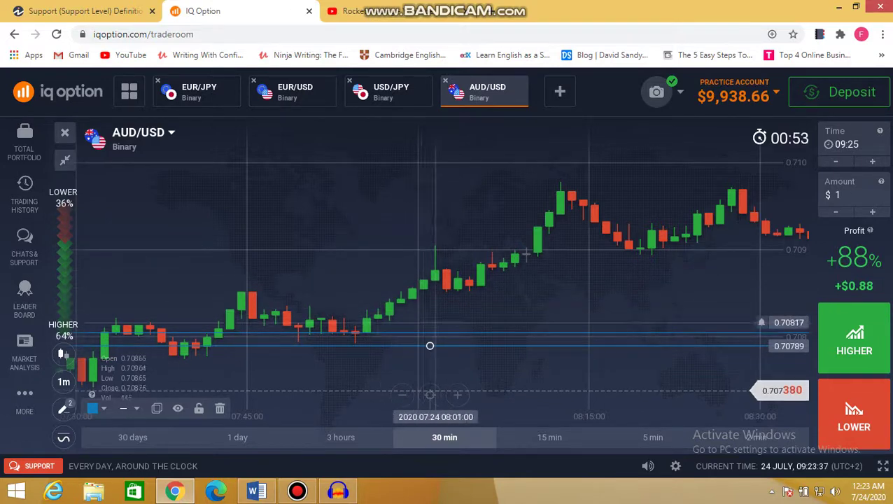
drag(424, 346, 424, 302)
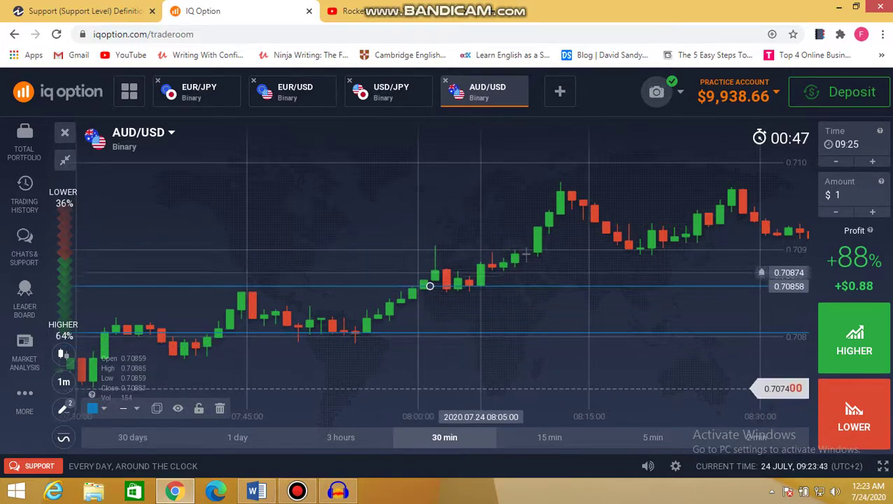
drag(326, 301, 398, 301)
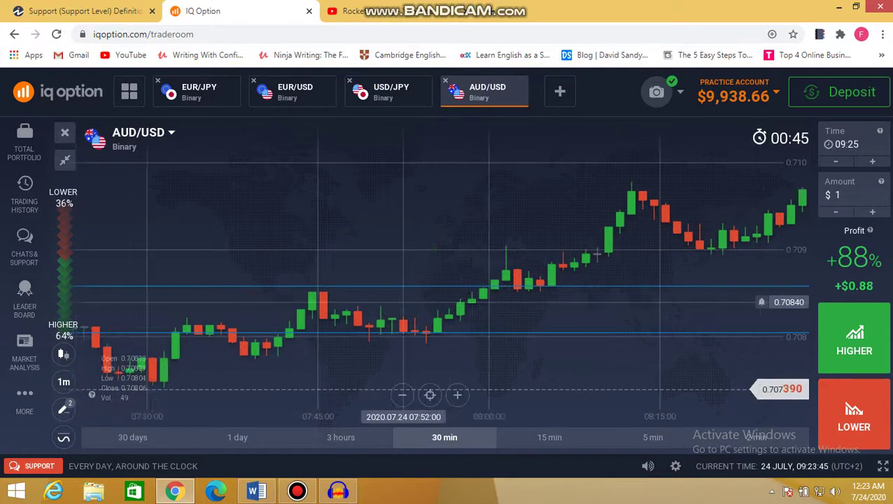
Read the Key Takeaways on the Investopedia support page, highlighting the point about drawing a line connecting the lowest lows
click(84, 11)
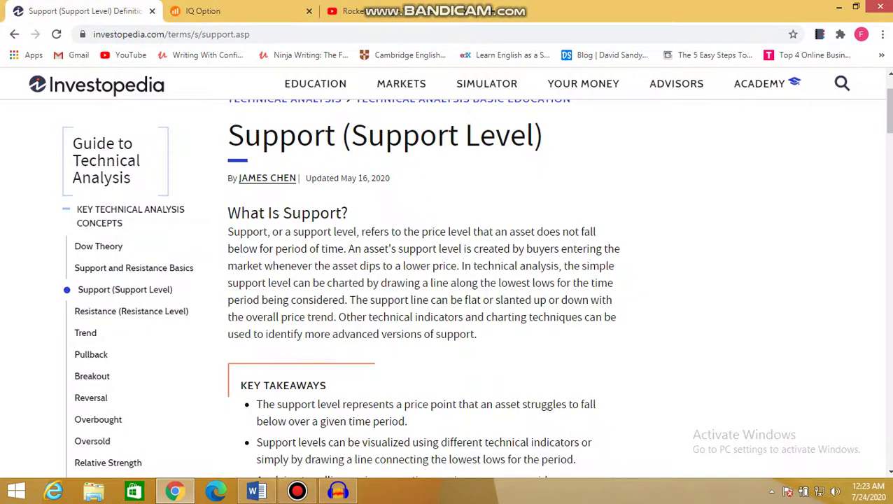
scroll(448, 287, down, 6)
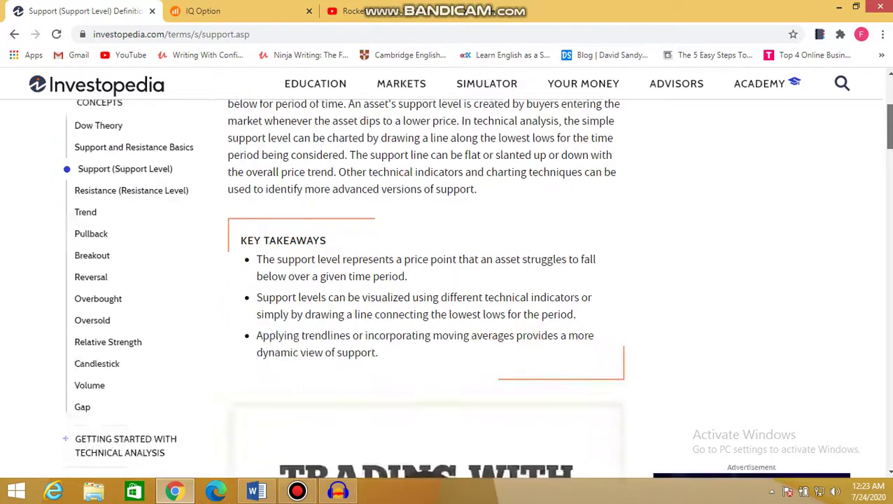
scroll(448, 287, up, 4)
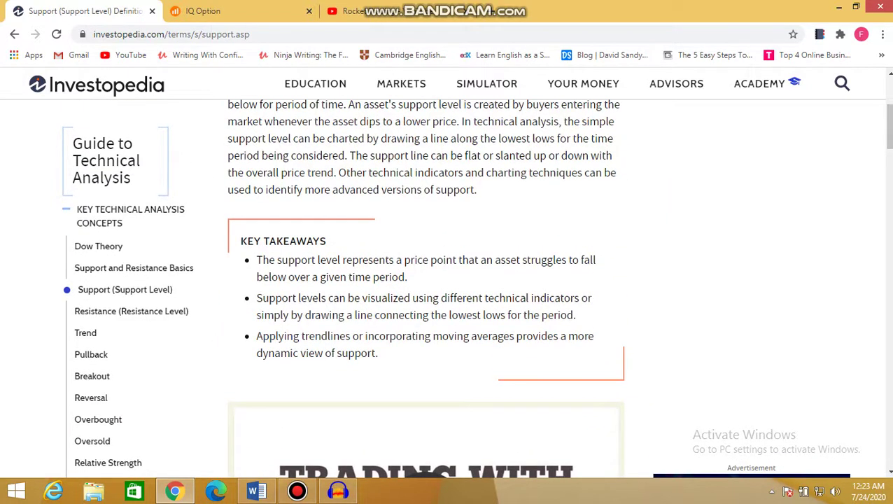
drag(282, 298, 492, 315)
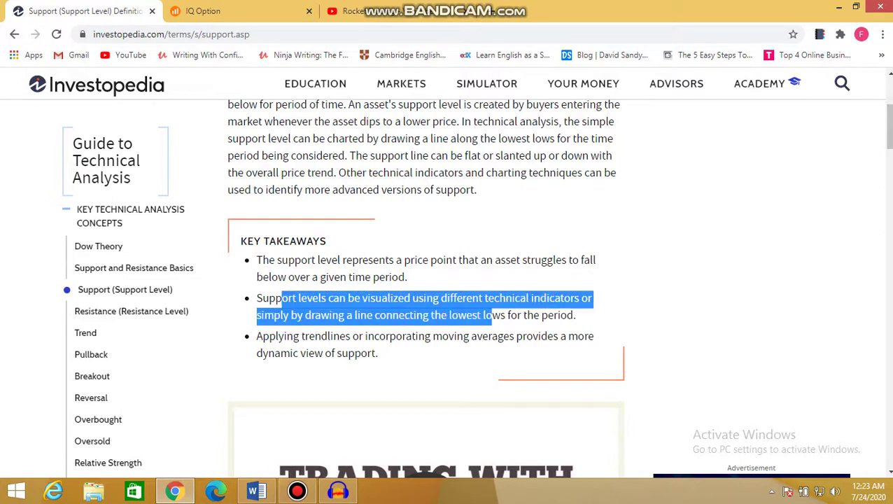
click(492, 316)
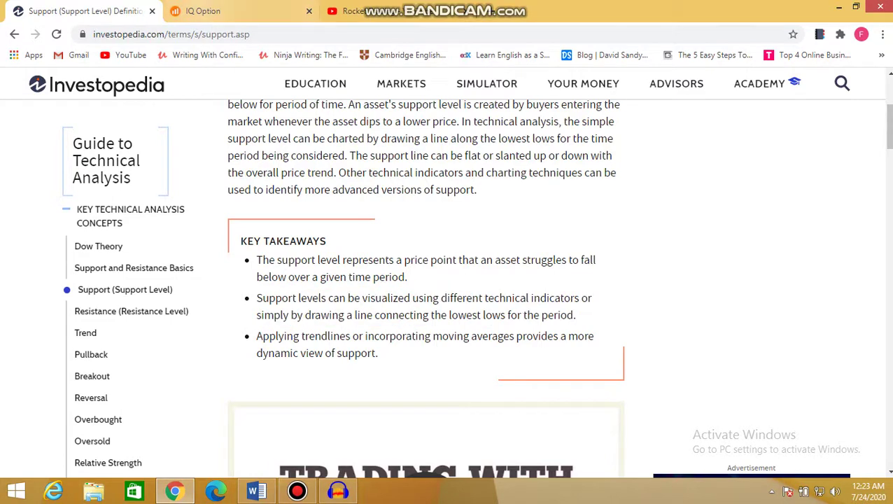
Return to the IQ Option trade room and delete all drawings from the AUD/USD chart
click(203, 11)
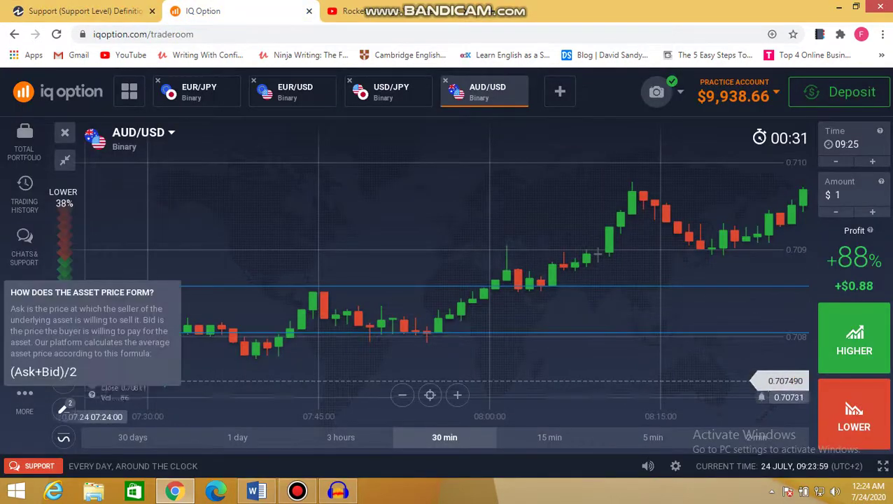
click(64, 409)
click(359, 296)
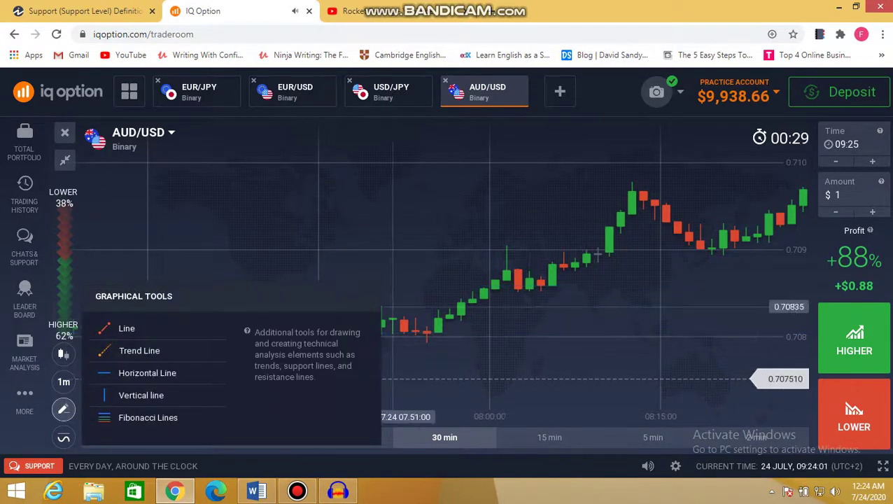
click(531, 336)
Draw a line under the AUD/USD candle lows from about 07:27 to about 08:19, ending near 0.70844
scroll(531, 336, down, 2)
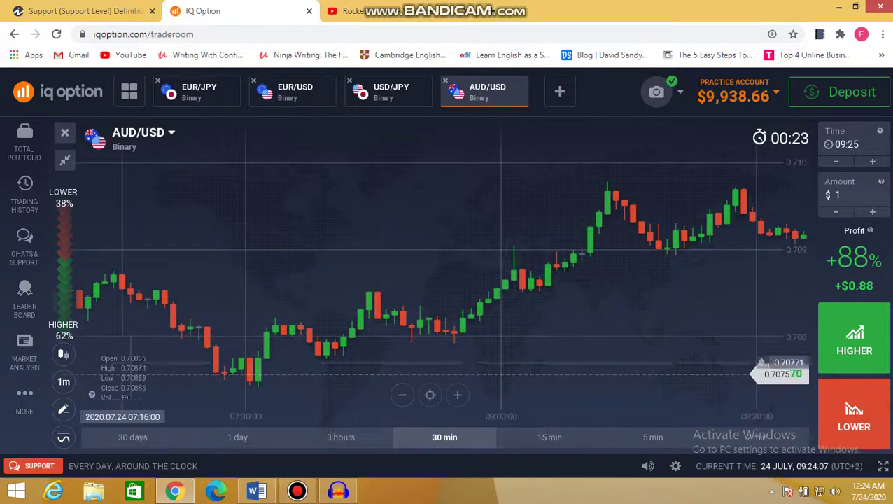
click(63, 410)
click(139, 350)
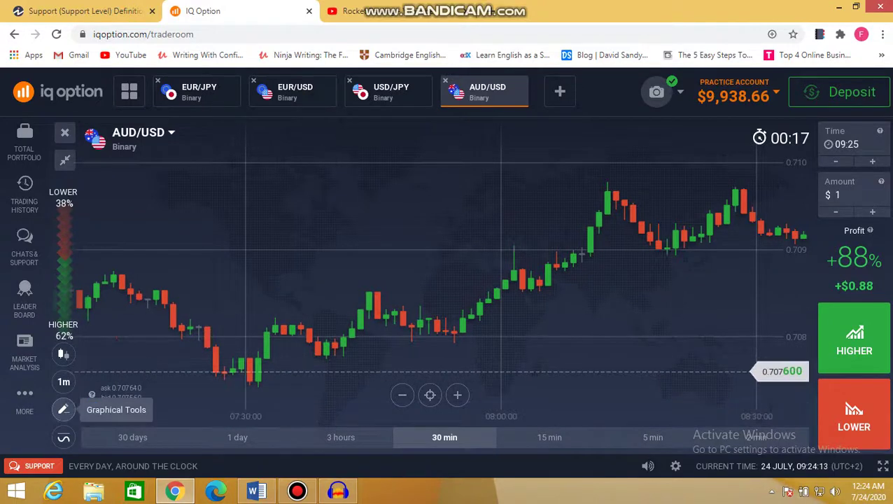
click(63, 409)
click(139, 328)
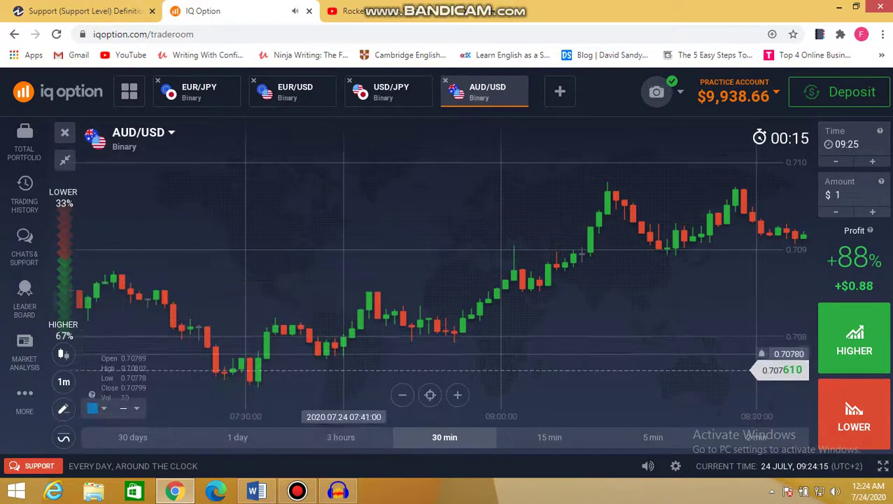
click(332, 348)
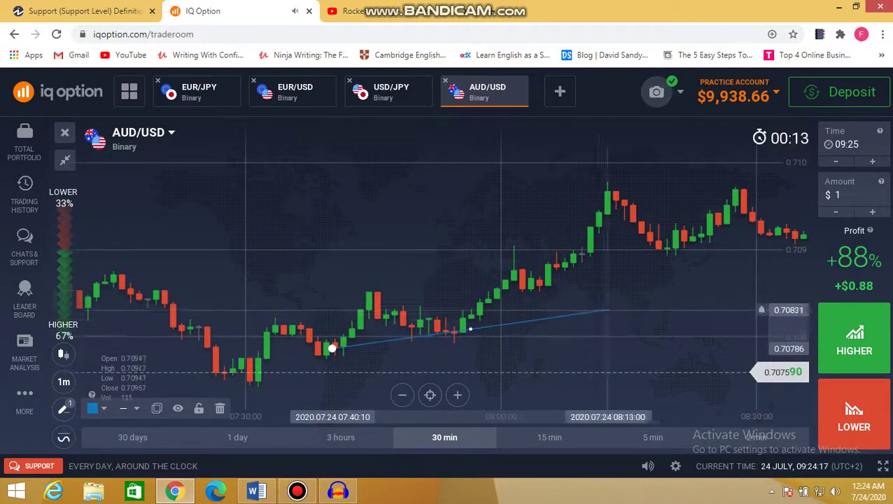
click(666, 299)
drag(332, 348, 222, 373)
click(362, 365)
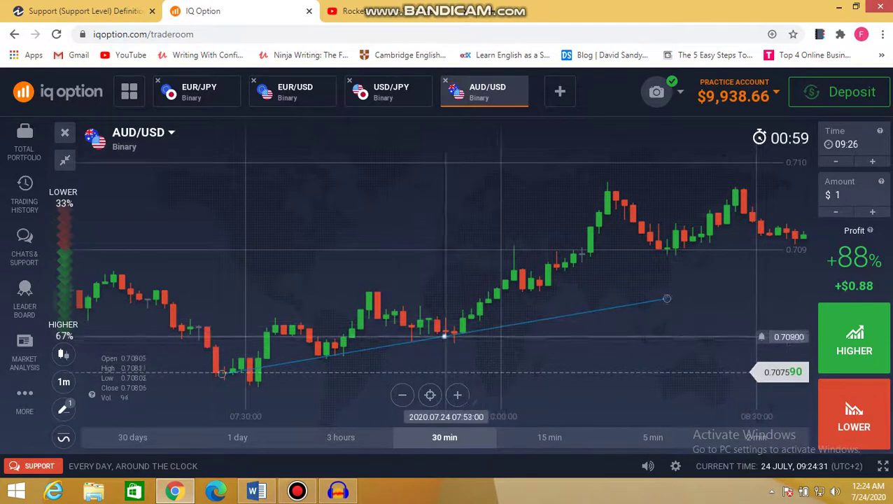
Change the colour of the rising support line to bright green
click(443, 337)
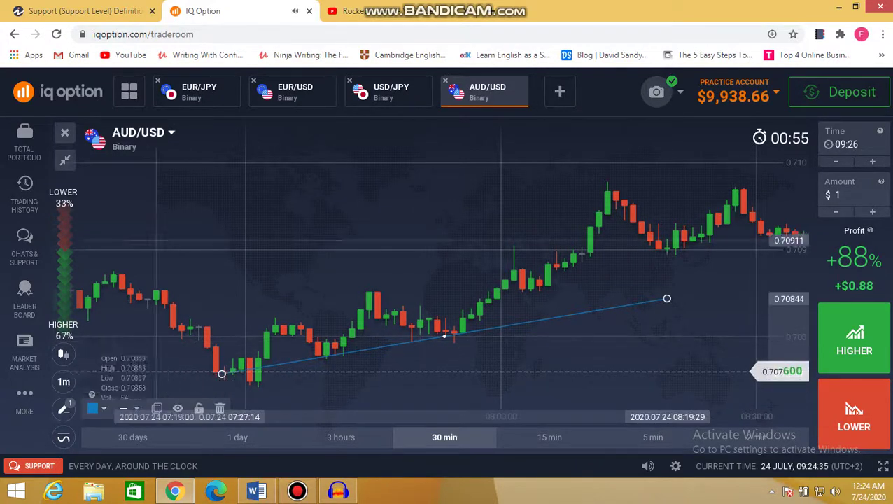
click(93, 408)
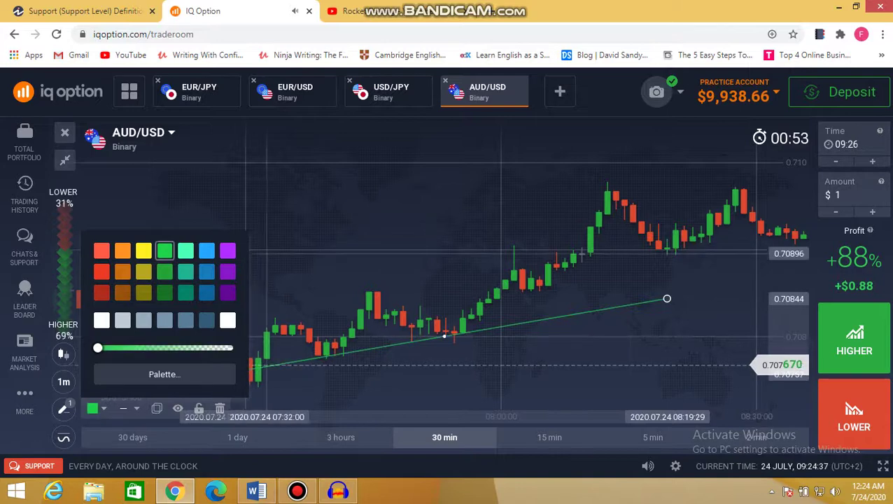
click(164, 249)
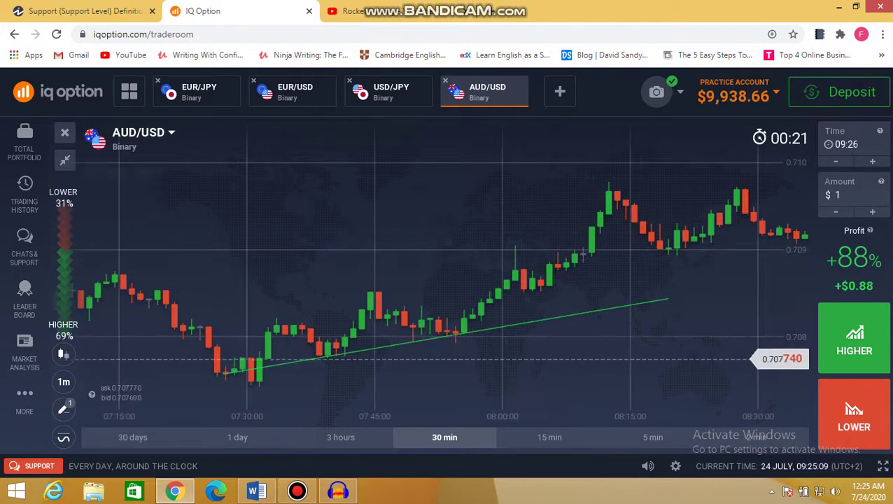
Switch to the Investopedia support page and reread the Key Takeaways about visualizing support levels
click(84, 11)
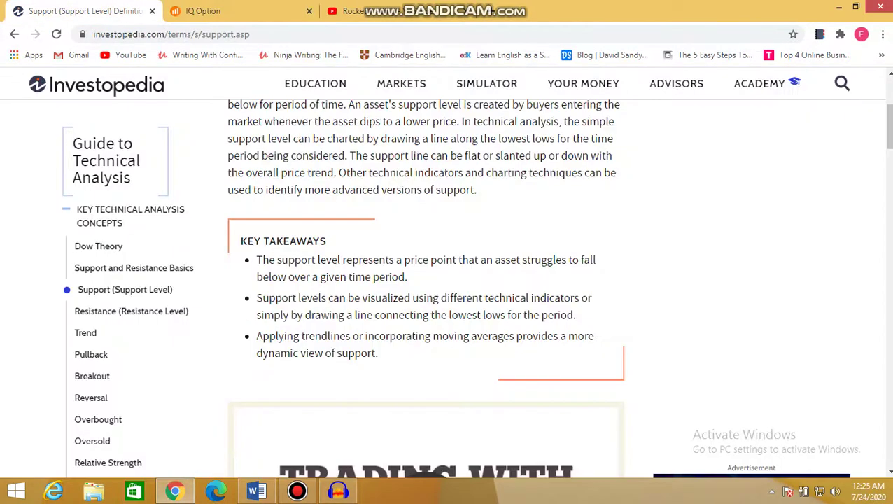
scroll(476, 288, down, 1)
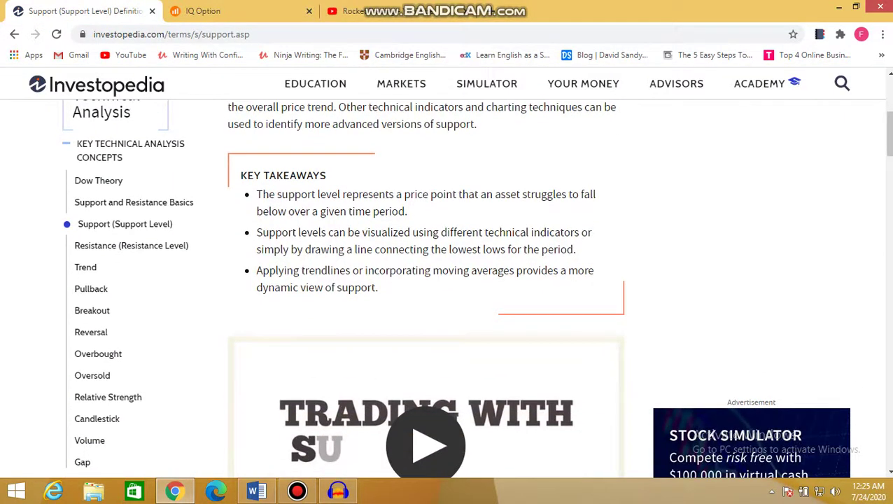
drag(402, 195, 581, 195)
click(582, 194)
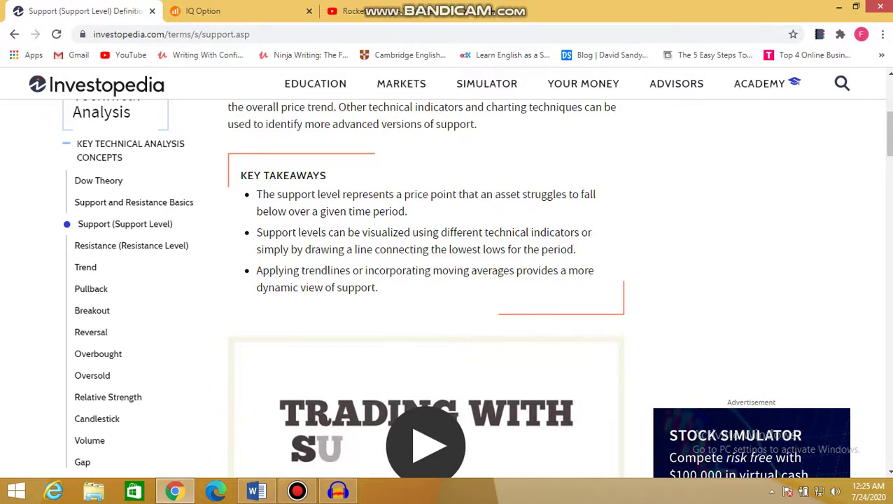
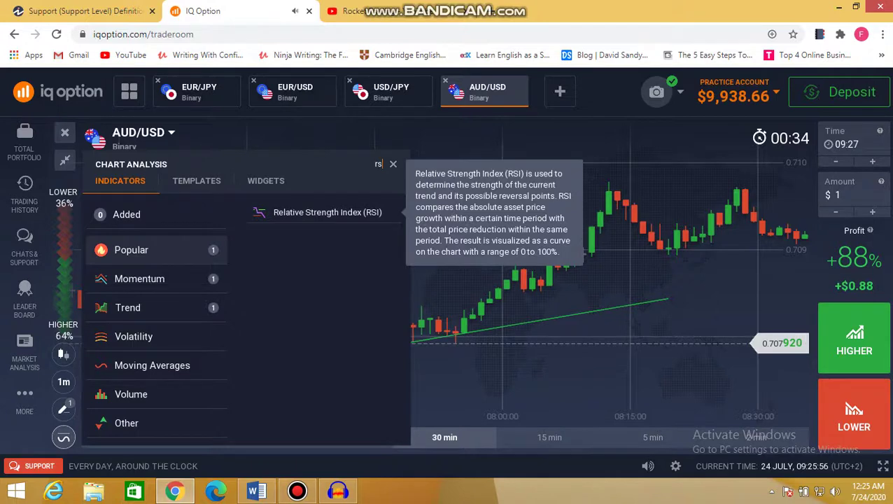
Add the Relative Strength Index indicator to the AUD/USD chart with a base line period of 14
click(327, 212)
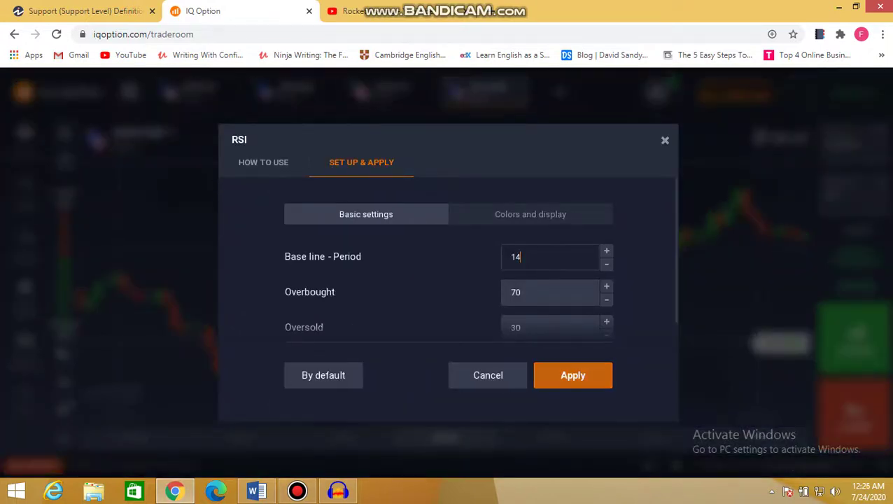
click(560, 374)
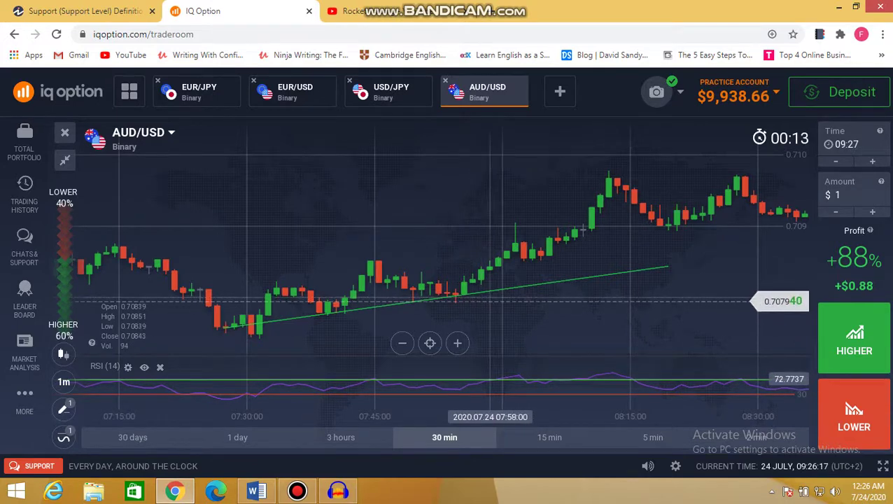
click(63, 409)
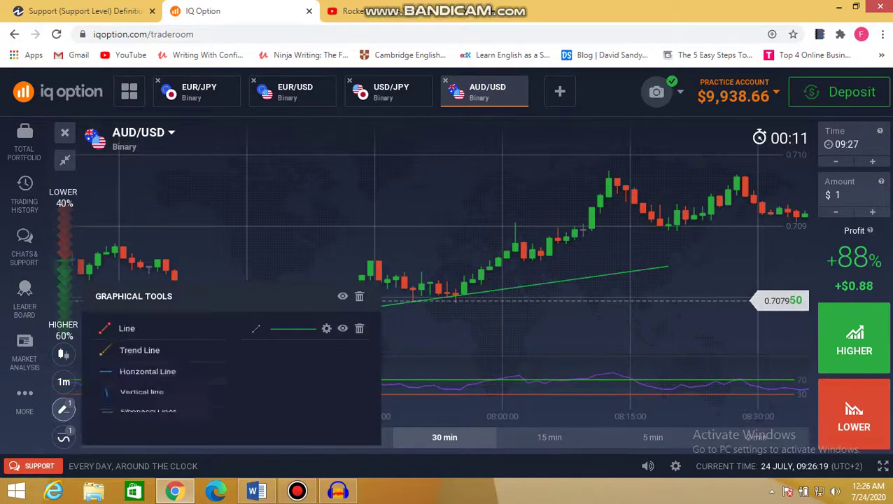
click(140, 392)
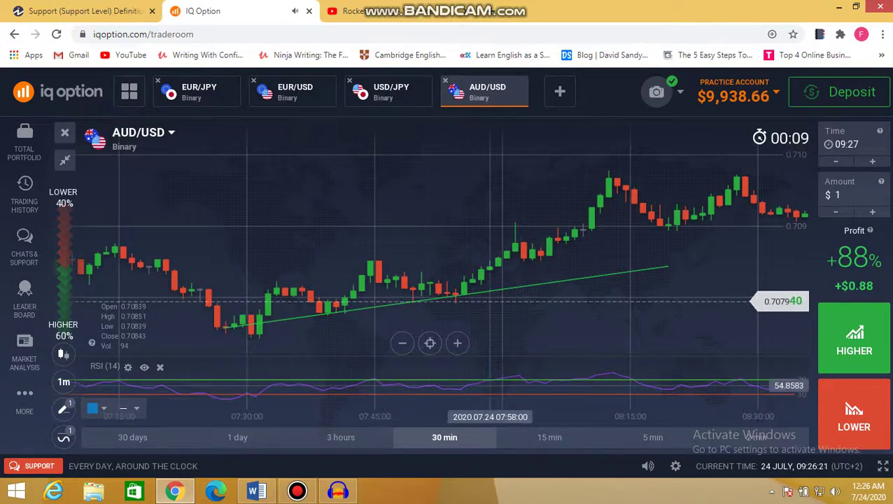
click(488, 384)
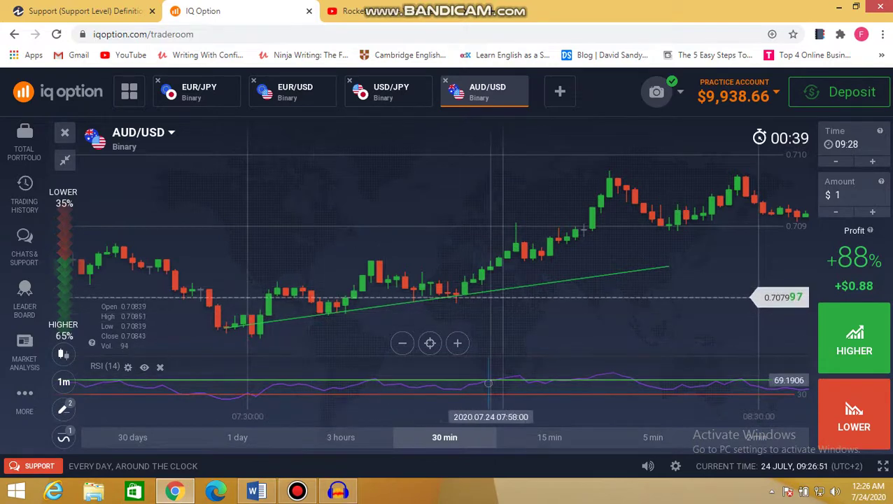
click(489, 383)
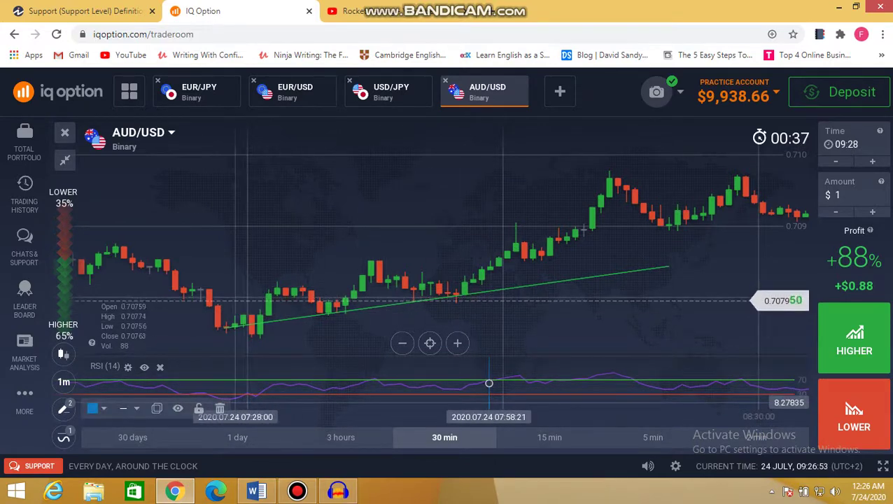
click(219, 408)
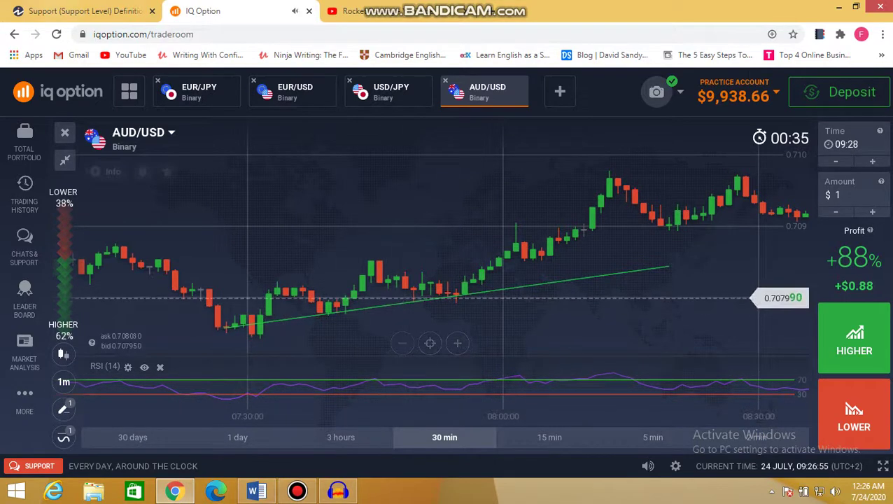
Open Investopedia's Resistance (Resistance Level) article and read its opening definition, highlighting the part about sellers emerging as the price rises
click(82, 11)
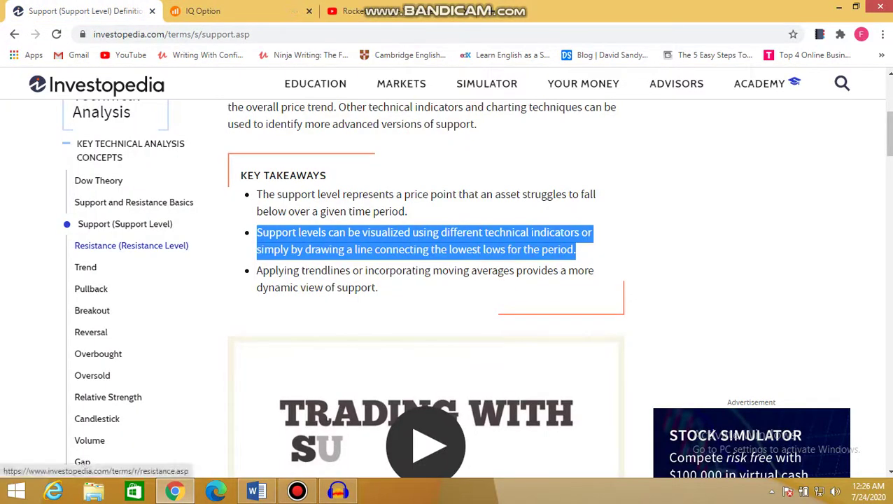
click(131, 246)
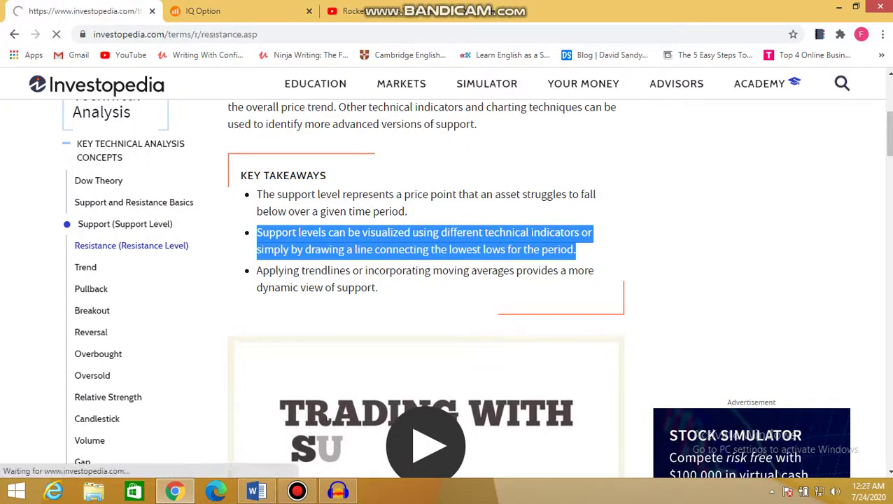
scroll(420, 287, down, 2)
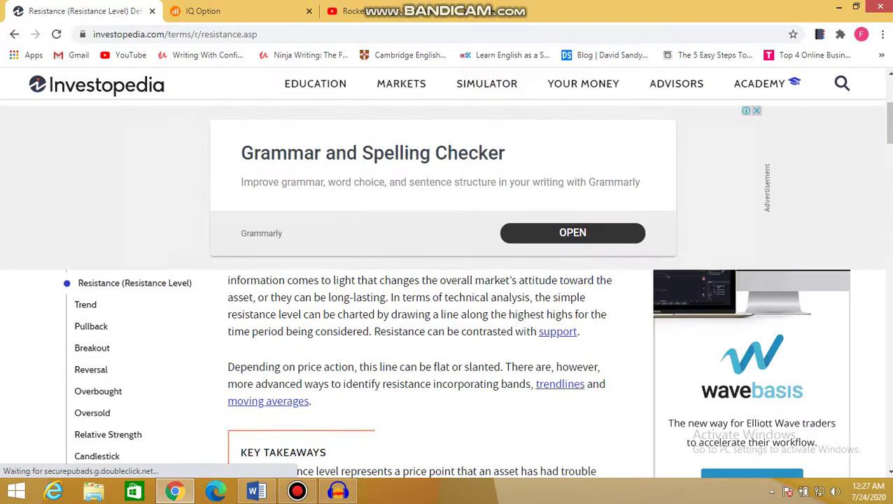
drag(889, 123, 889, 111)
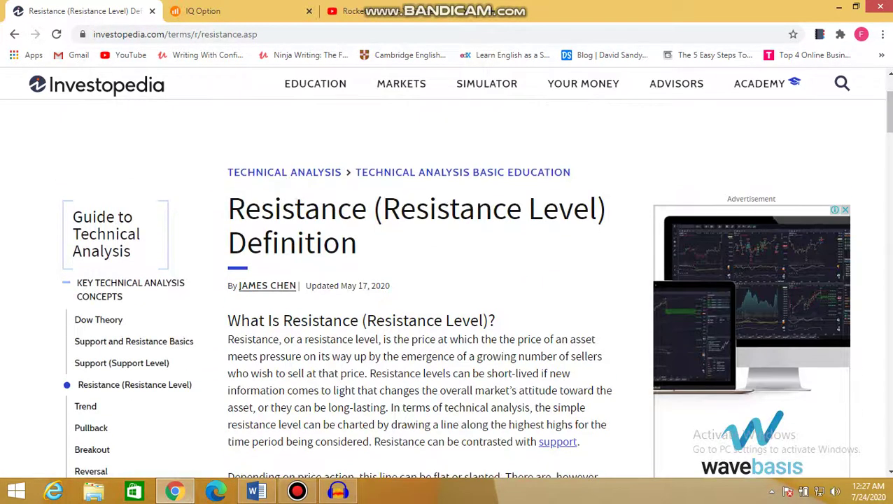
drag(456, 340, 575, 357)
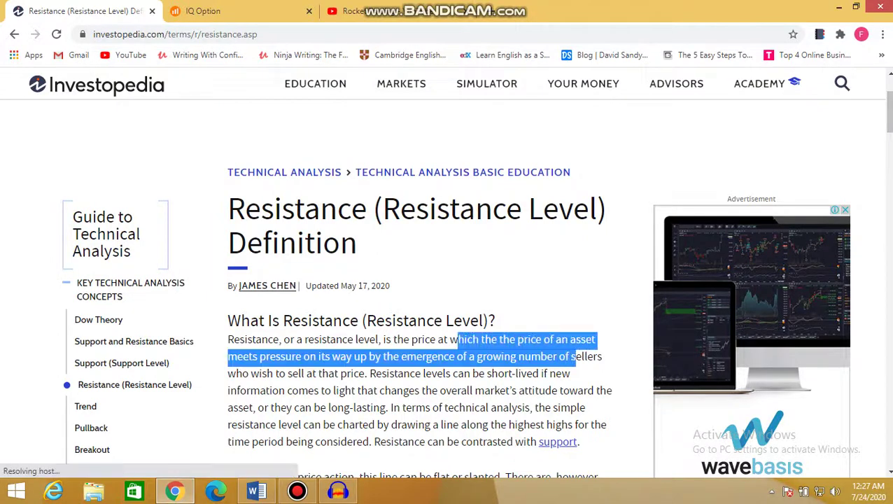
drag(318, 356, 458, 374)
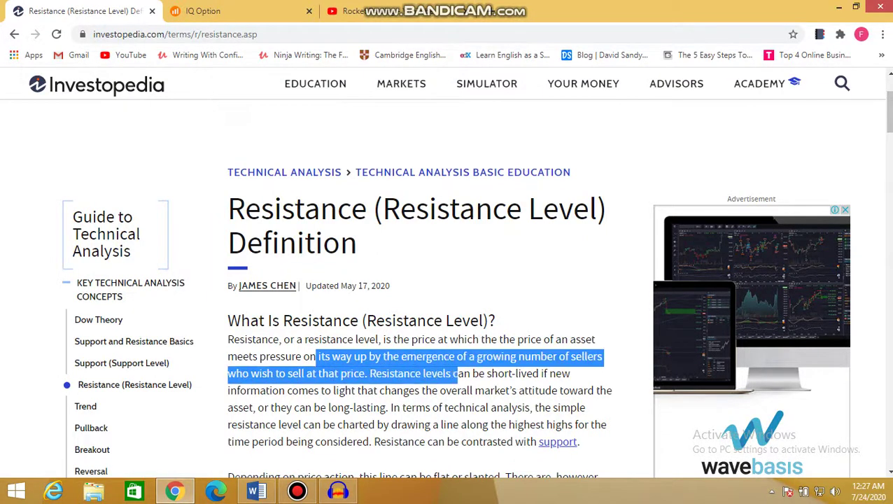
click(478, 373)
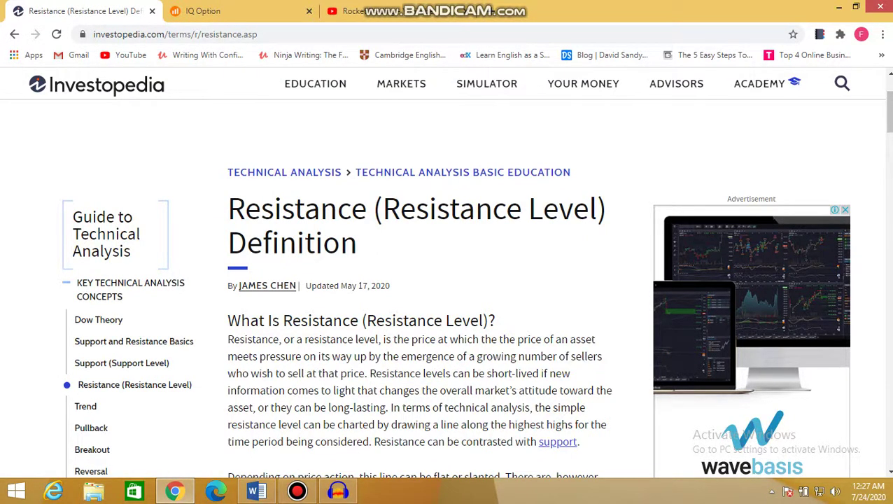
View the Rocket Trading YouTube channel, and review the support and resistance definitions in the Word notes by highlighting each line
click(354, 10)
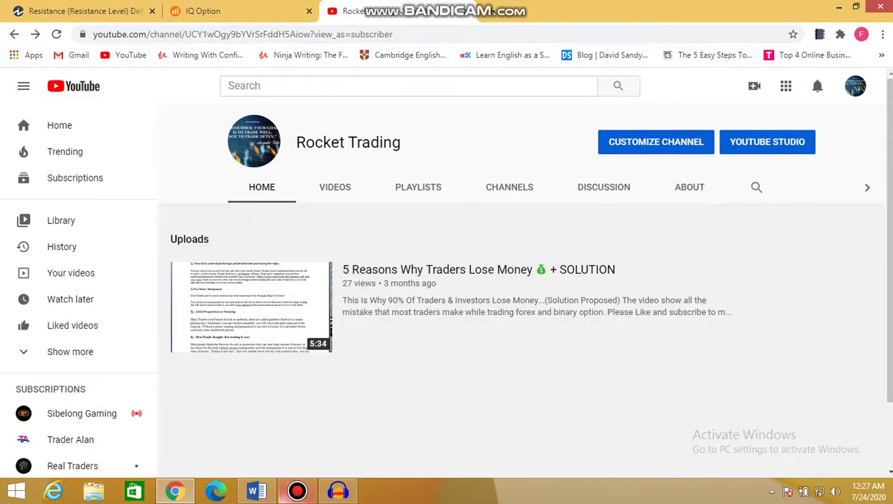
click(256, 491)
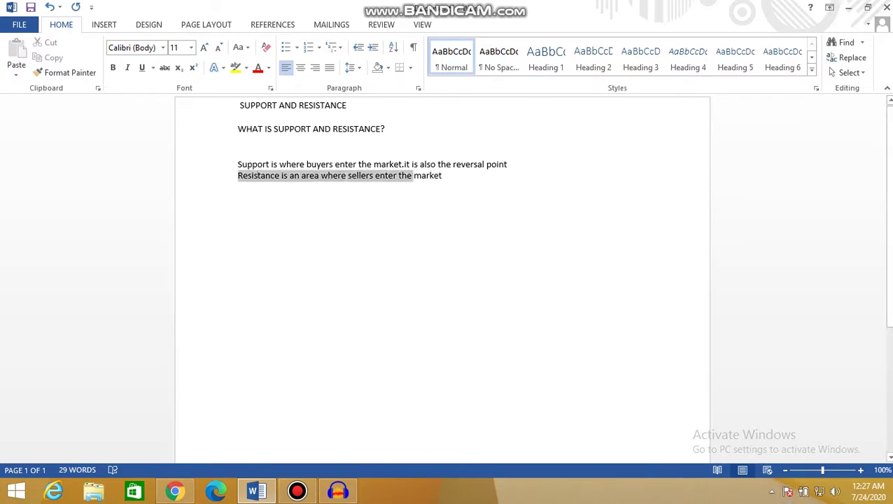
click(442, 175)
drag(260, 176, 448, 176)
click(300, 175)
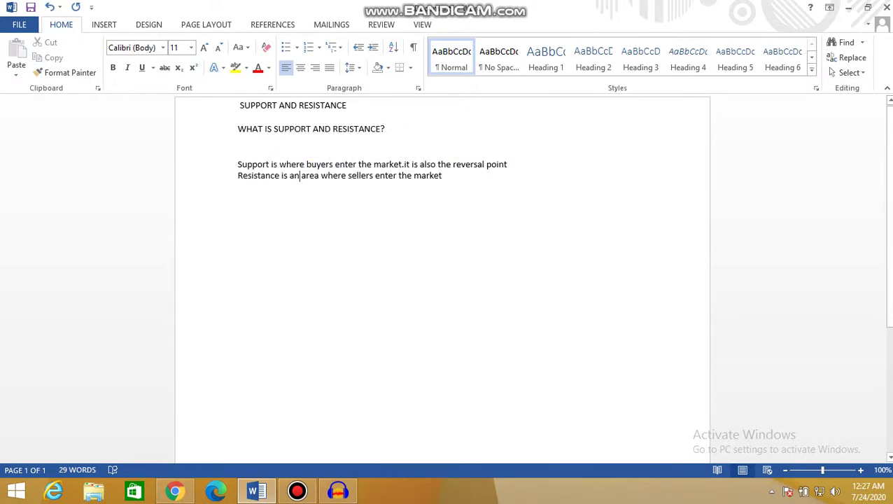
right_click(316, 163)
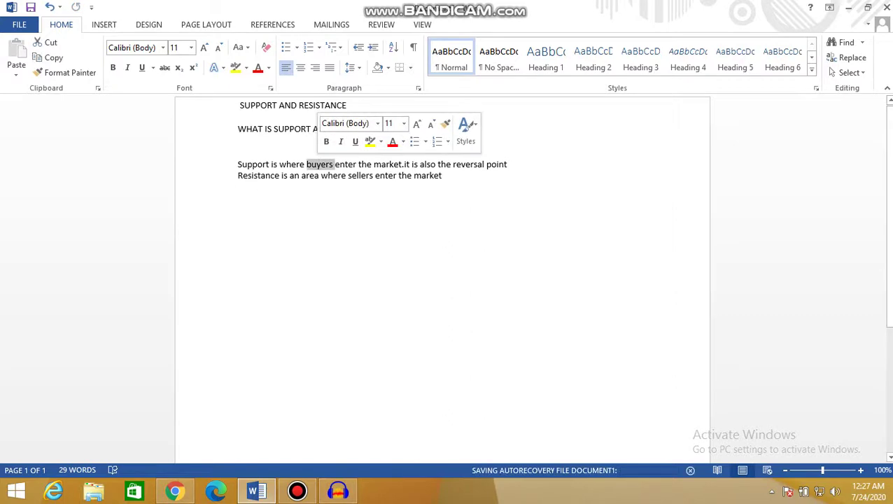
click(392, 189)
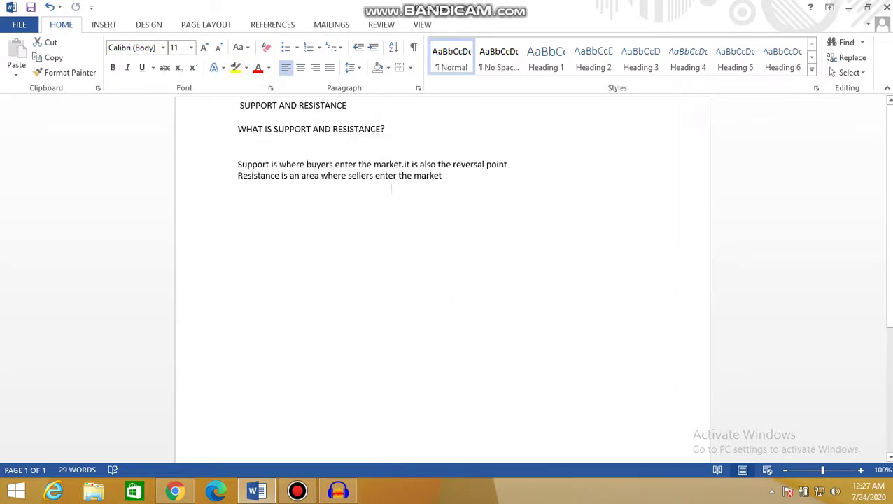
triple_click(292, 164)
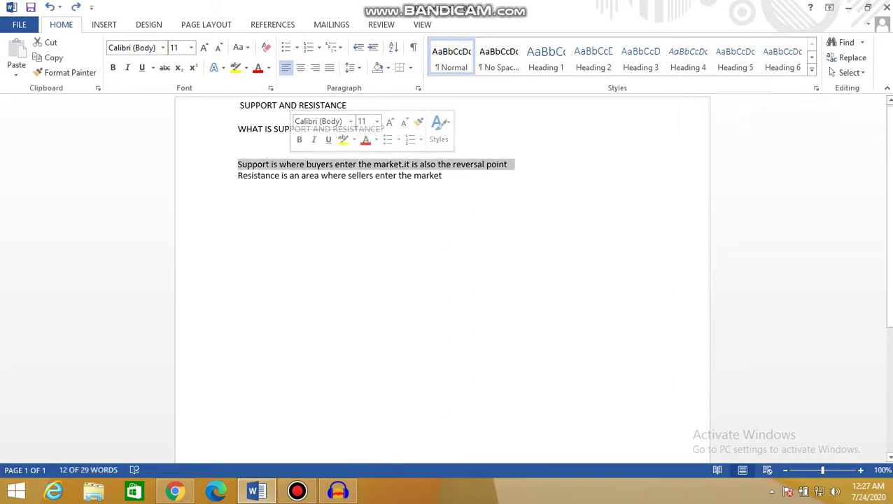
click(603, 175)
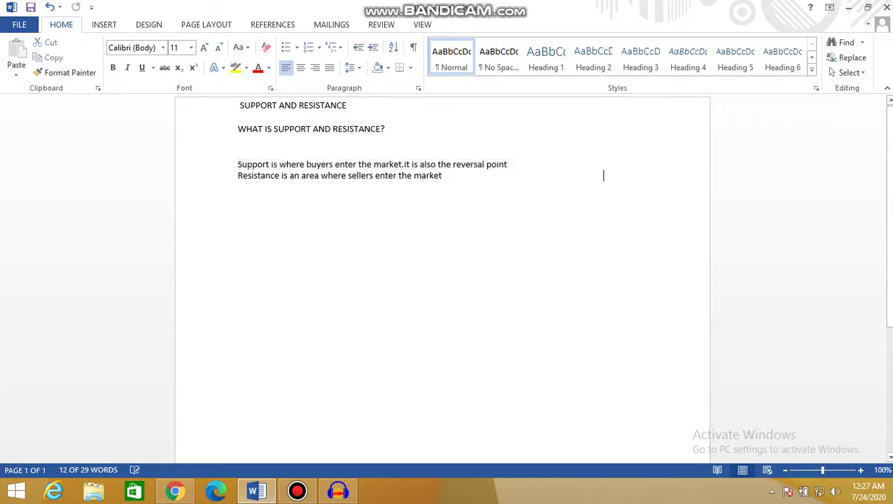
drag(603, 175, 237, 175)
click(301, 175)
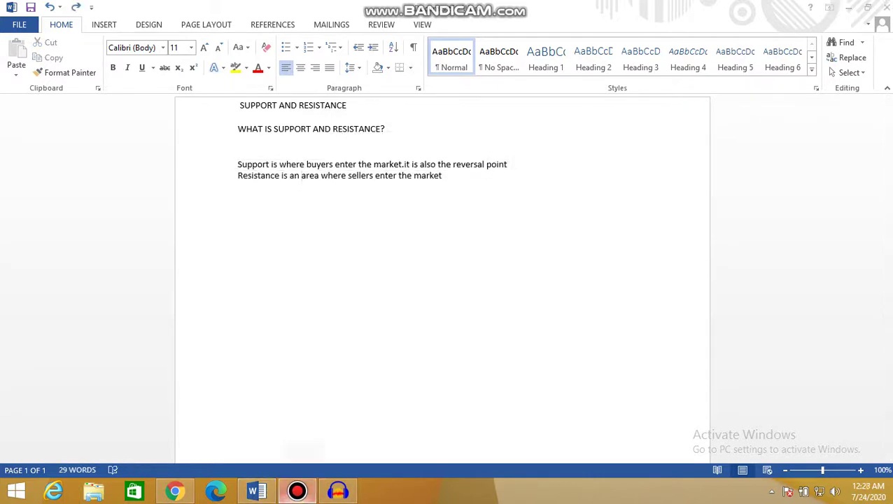
click(297, 490)
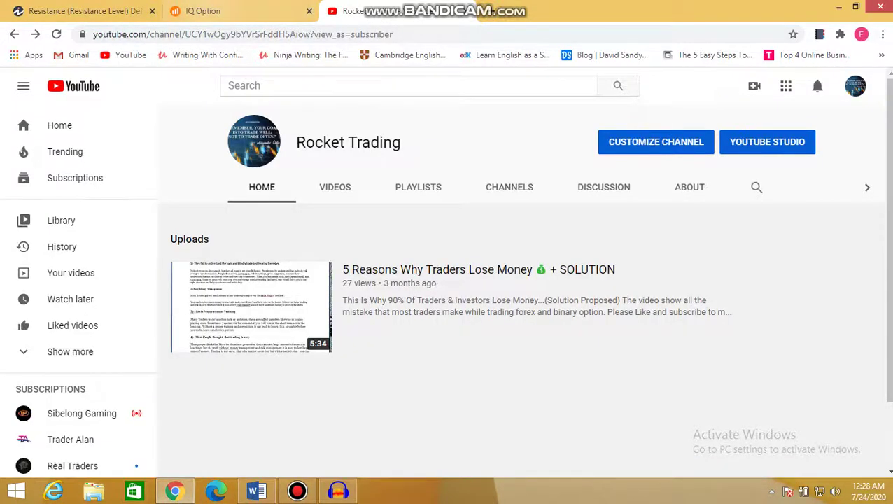
Switch to the IQ Option trading page and delete all drawn lines from the AUD/USD chart
click(231, 11)
scroll(518, 242, down, 2)
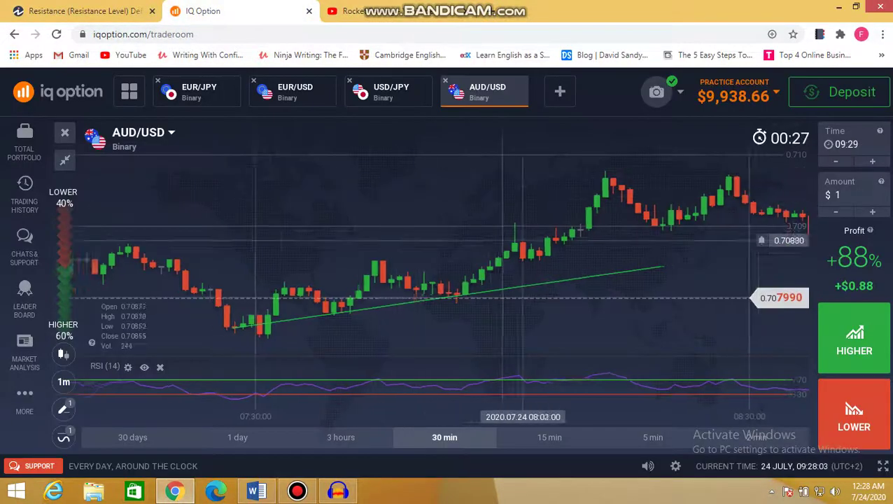
click(63, 410)
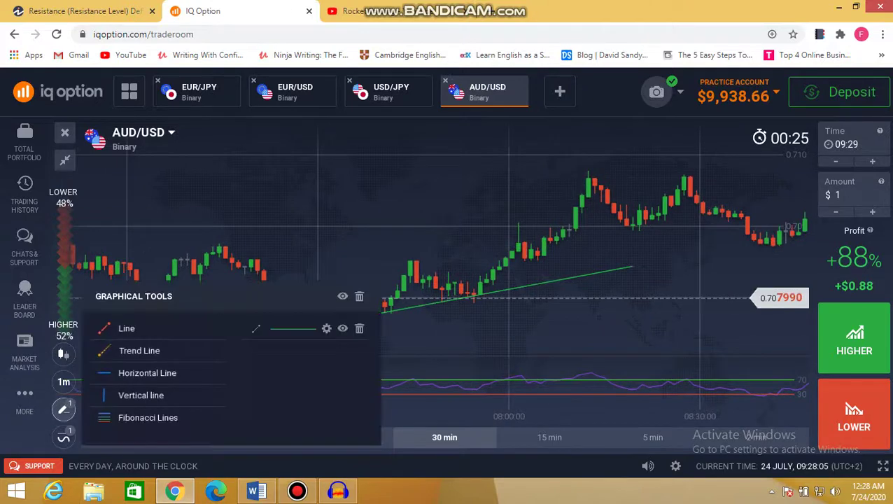
click(359, 296)
drag(556, 322, 470, 316)
click(401, 310)
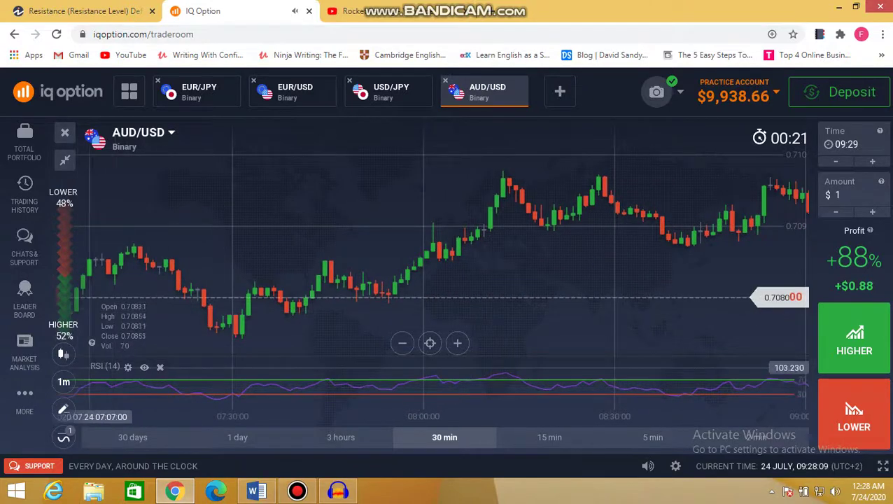
Draw a horizontal line at about 0.70776 through the lows around 07:05 on the AUD/USD chart and clone it
drag(107, 310, 205, 309)
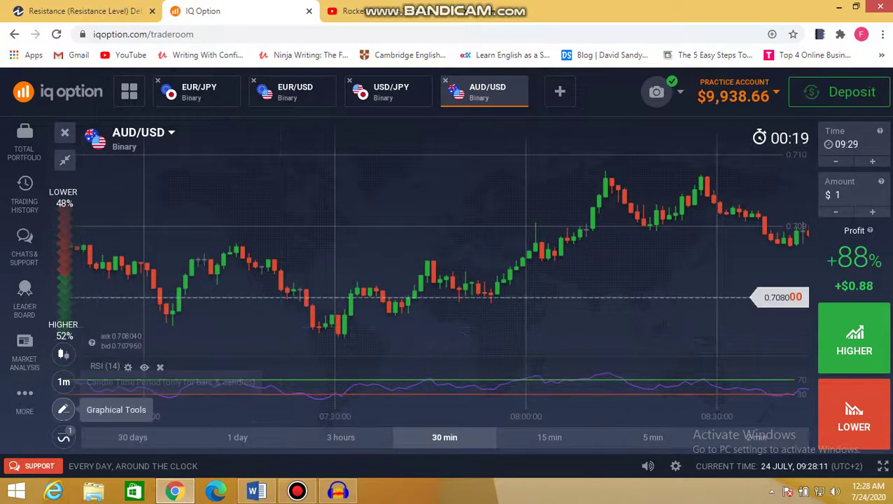
click(63, 409)
click(147, 372)
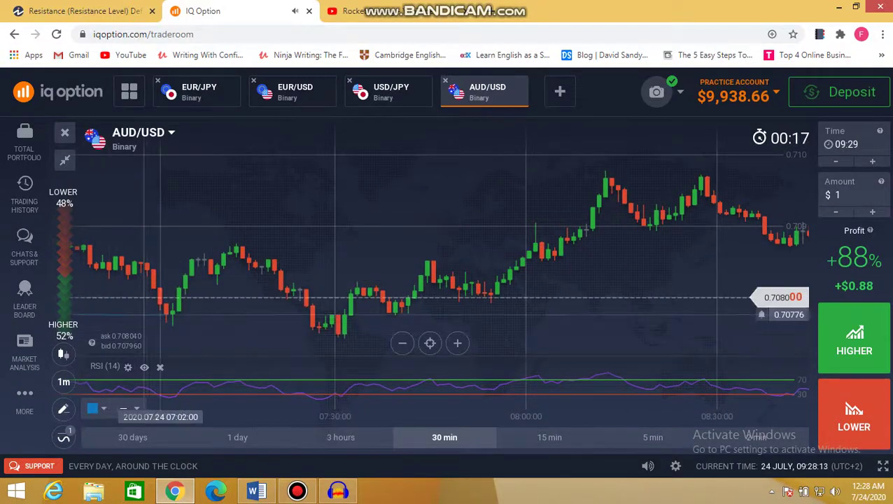
click(430, 314)
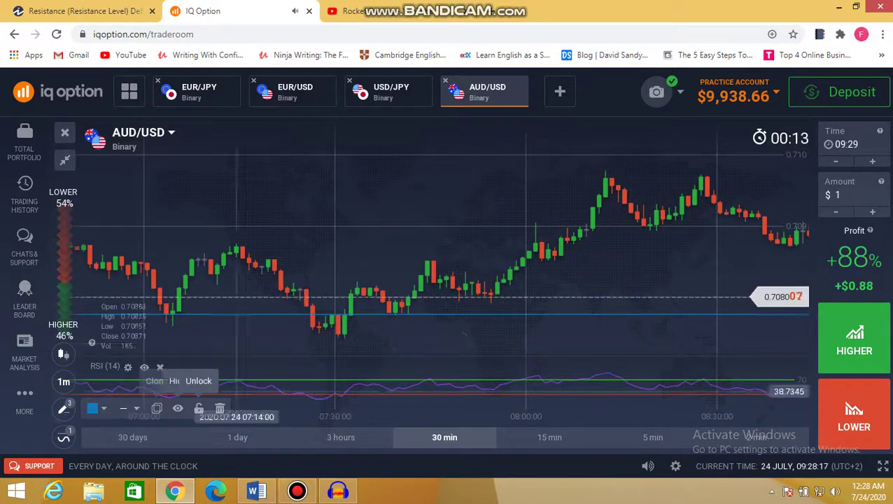
click(157, 408)
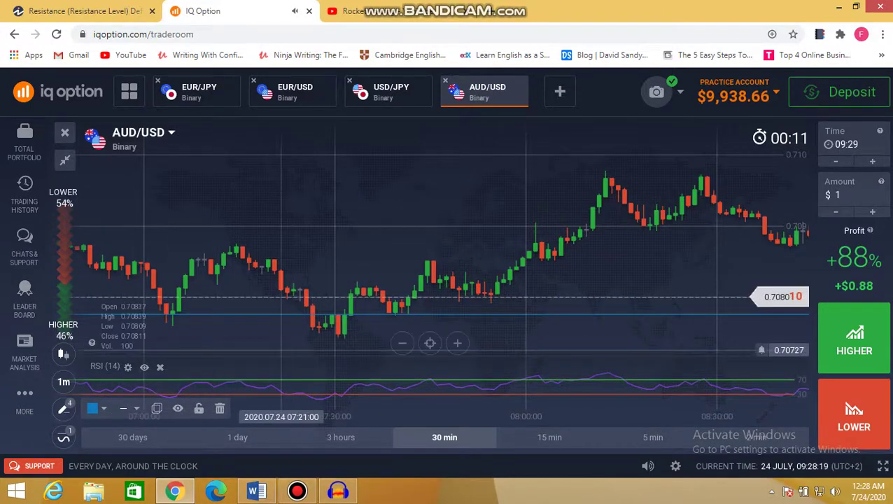
Draw another horizontal line just below the first, through the lowest candles near 07:30
click(64, 409)
click(157, 372)
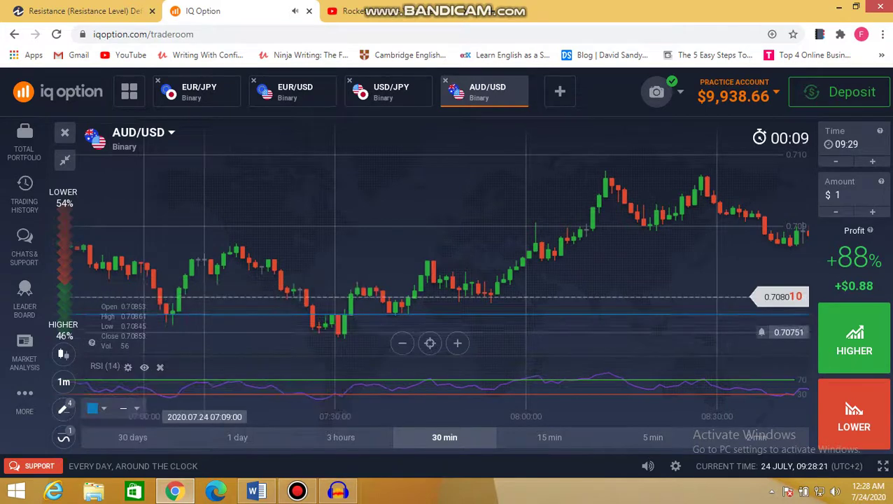
click(205, 327)
click(286, 339)
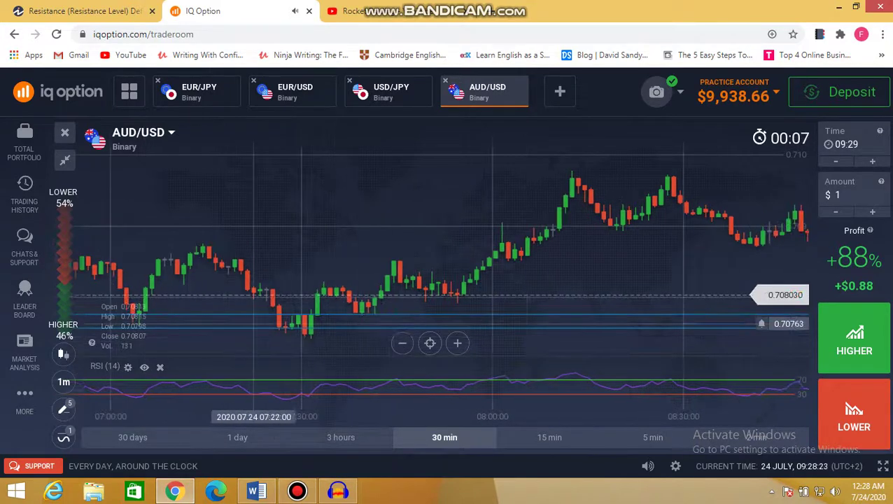
drag(214, 324, 222, 322)
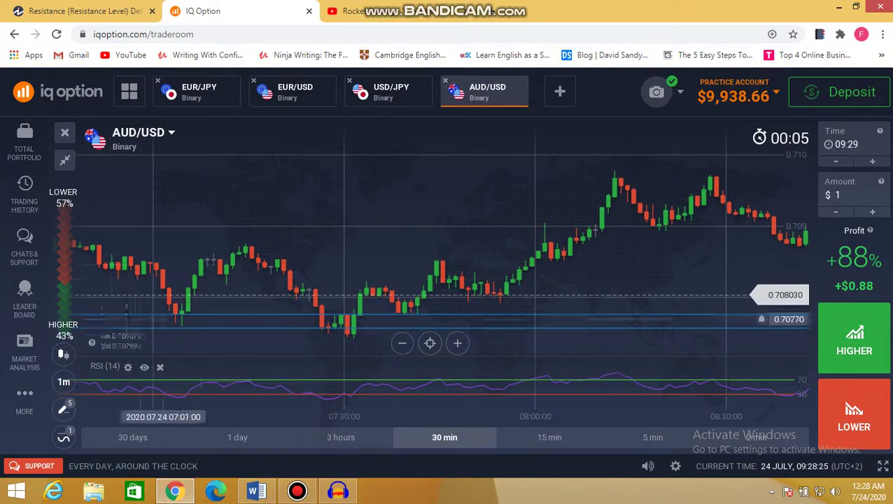
Draw a horizontal line across the peak near 07:14 and move it up to 0.70873
click(63, 408)
click(157, 373)
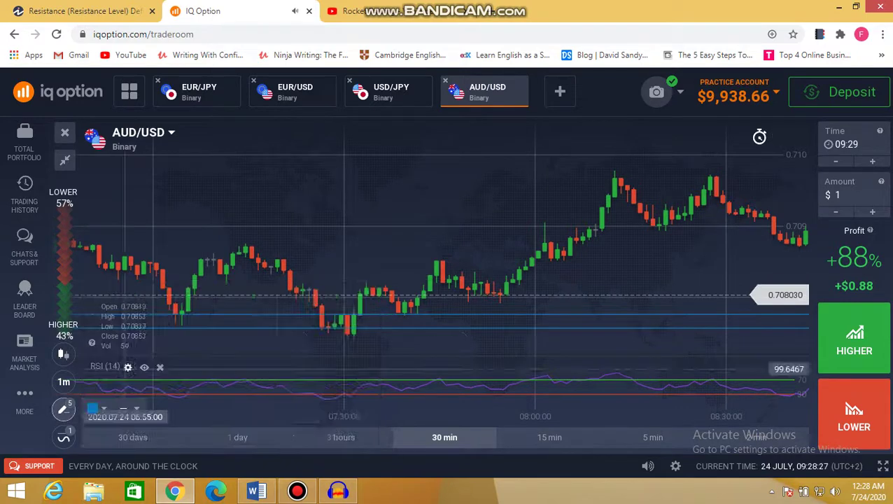
click(268, 248)
drag(220, 280, 239, 282)
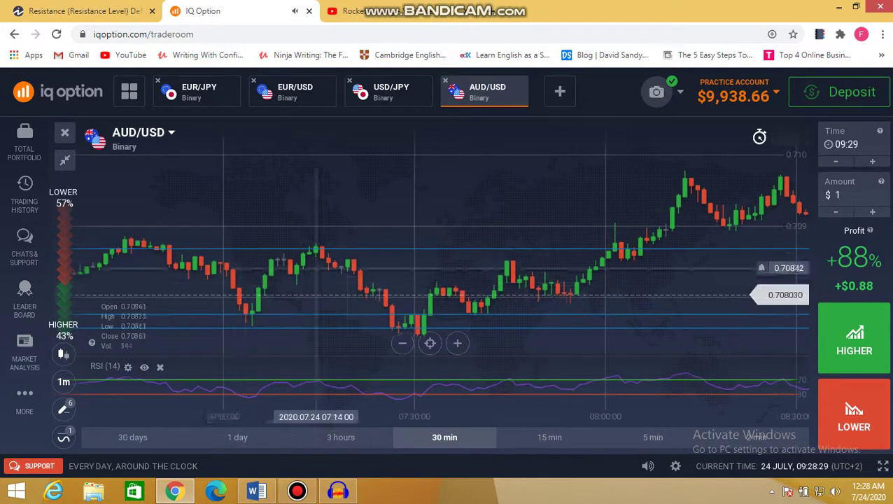
click(429, 248)
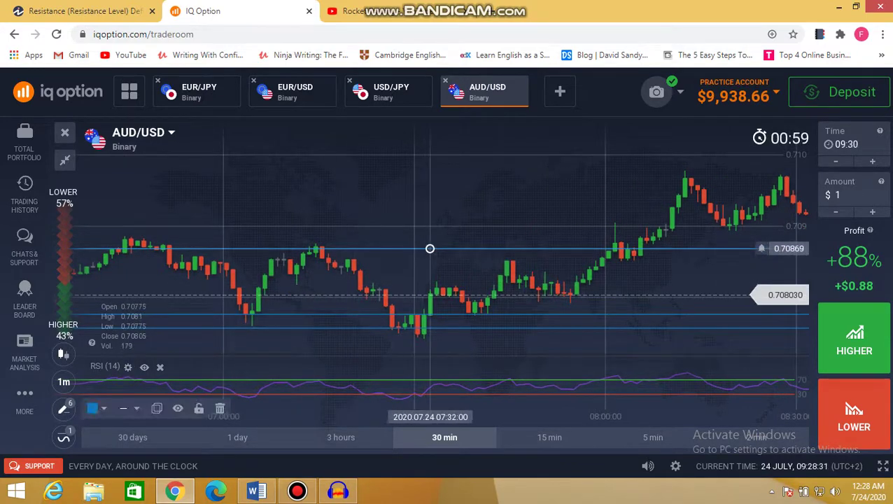
drag(429, 249, 429, 245)
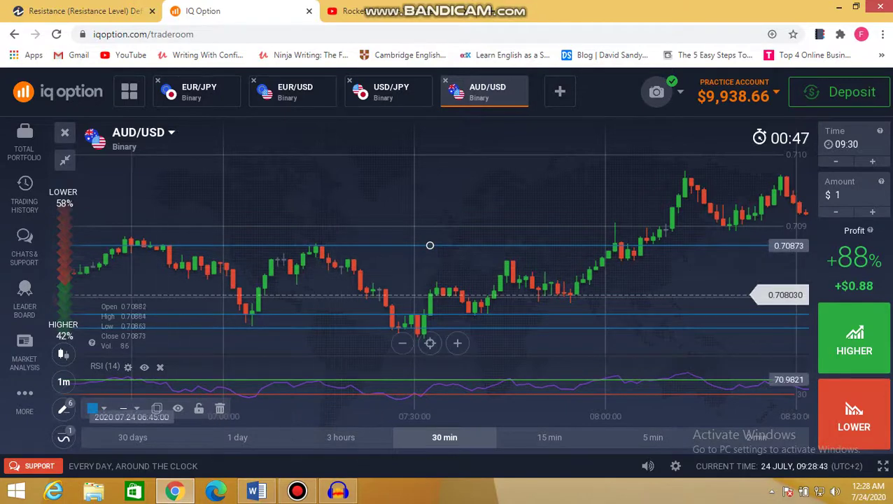
Clone the upper horizontal line and draw another one just above it at about 0.70882
click(157, 407)
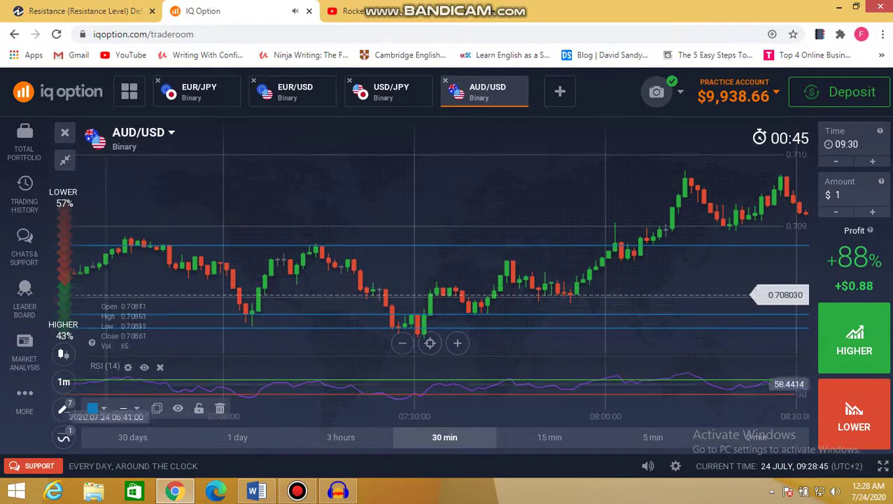
click(63, 409)
click(157, 372)
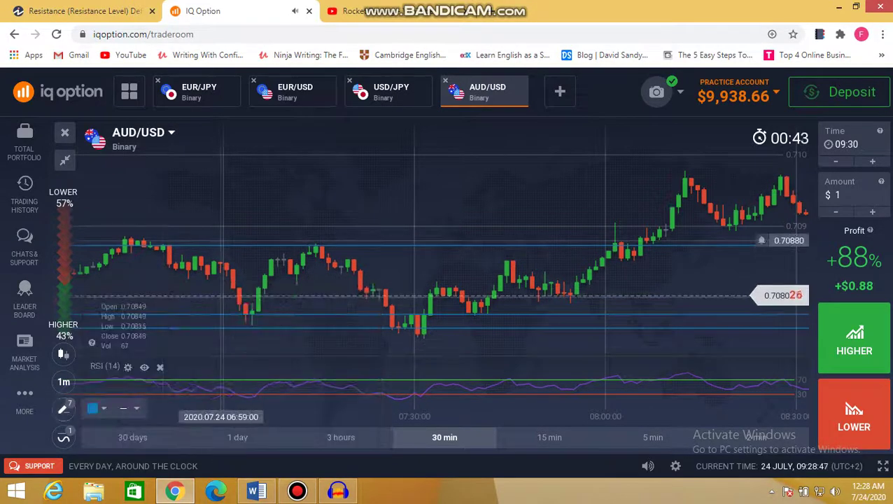
click(226, 239)
drag(182, 277, 283, 277)
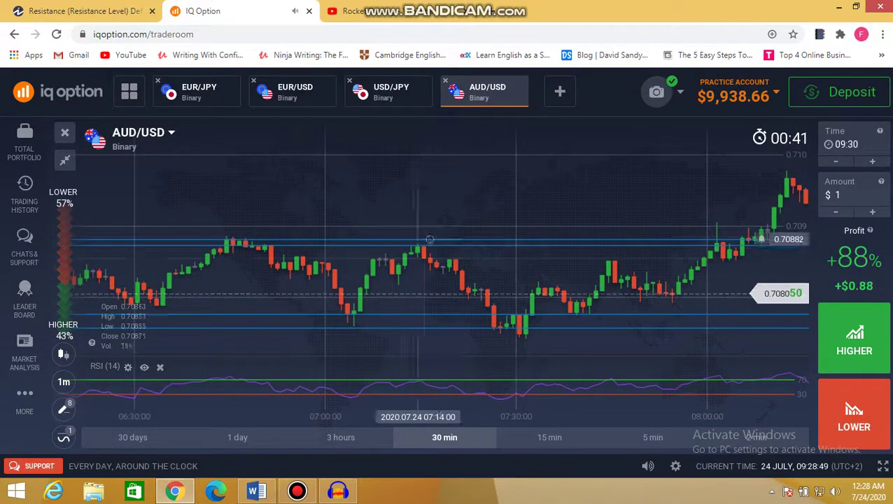
Delete all the horizontal support and resistance lines from the AUD/USD chart
drag(581, 295, 209, 295)
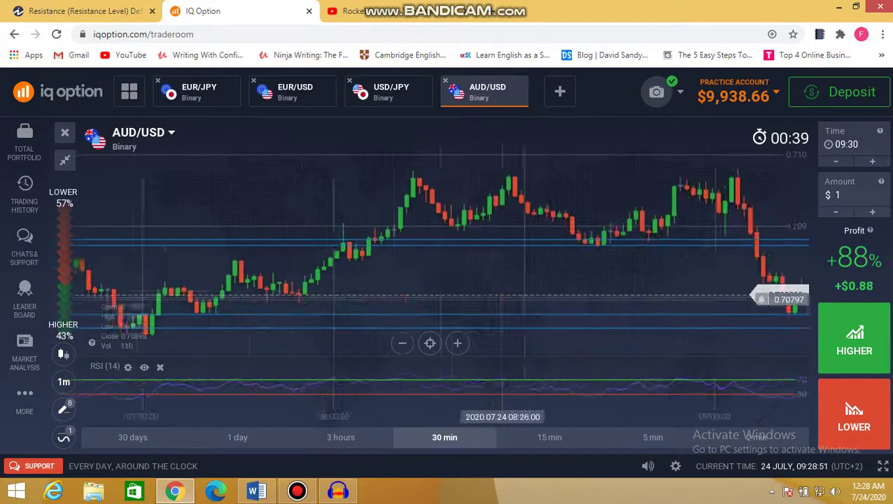
drag(519, 297, 264, 286)
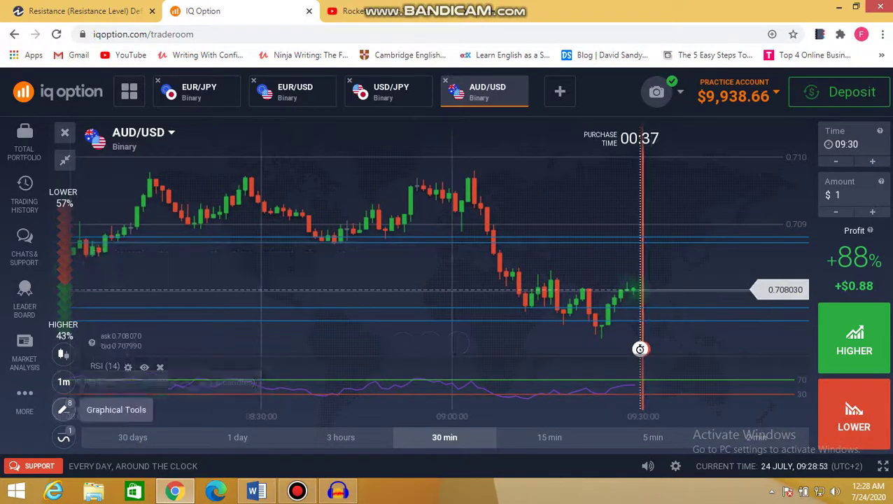
click(63, 410)
click(359, 296)
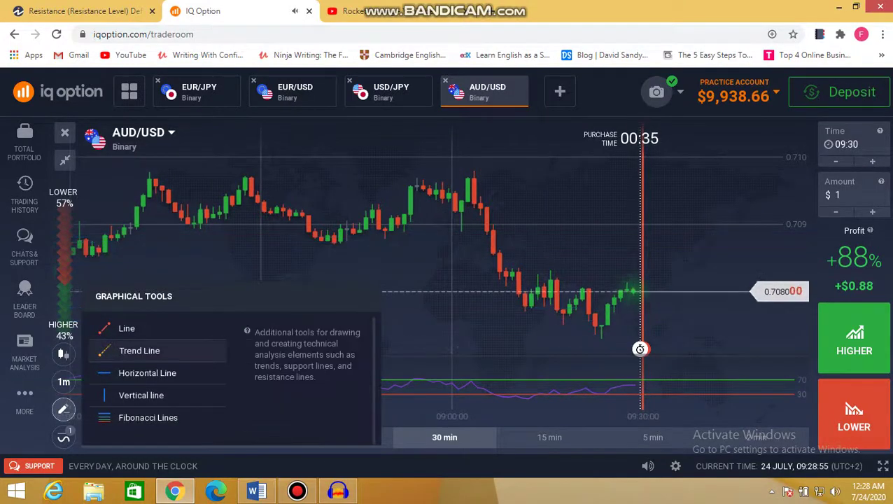
Draw a horizontal resistance line at about 0.70970 across the highest peaks and clone it in place
click(140, 351)
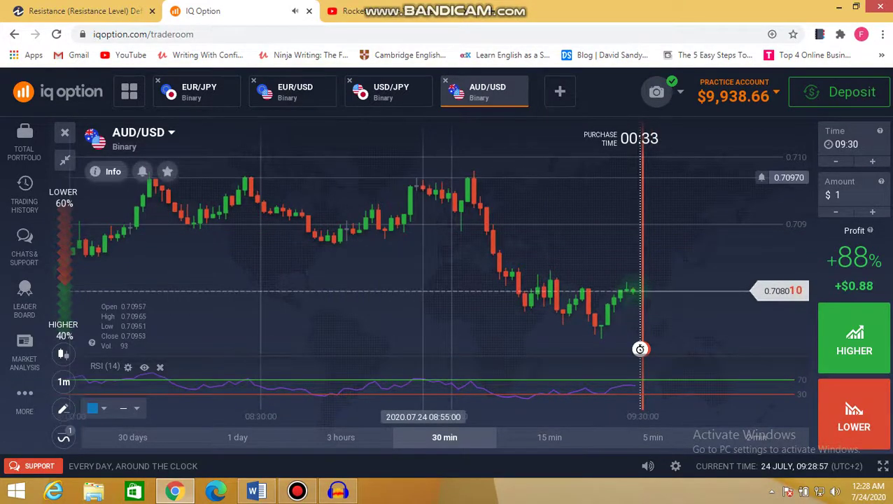
click(430, 177)
click(157, 408)
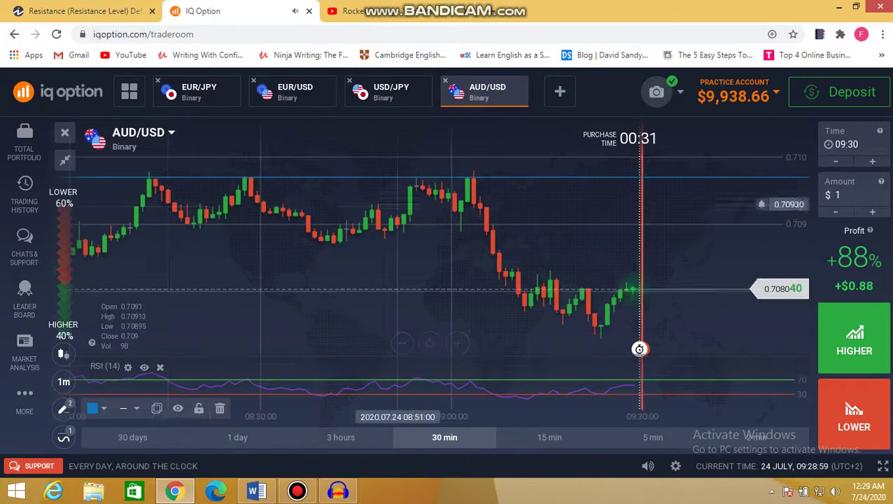
click(413, 244)
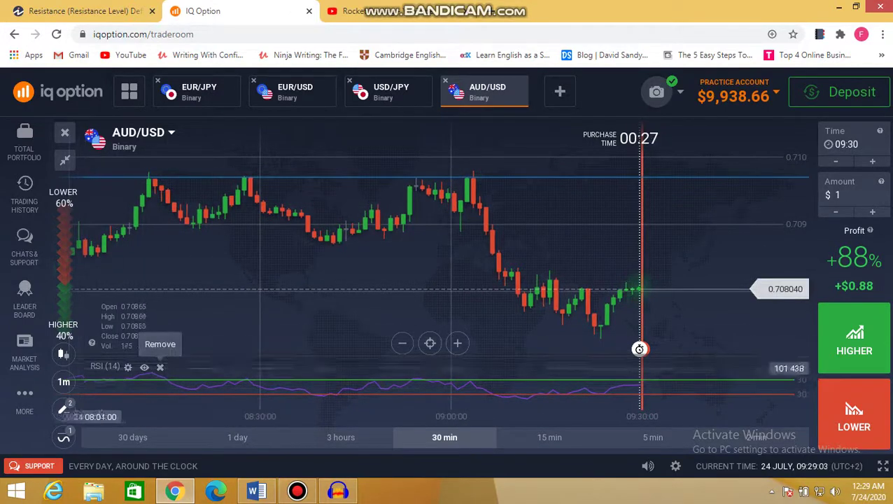
Draw a horizontal support line at about 0.70748 through the low near 09:23
click(63, 409)
click(147, 373)
click(429, 327)
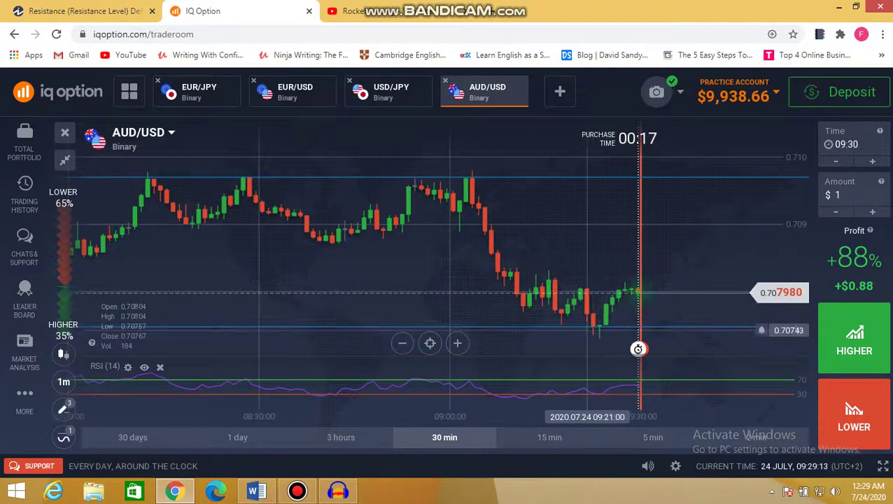
drag(612, 324, 546, 323)
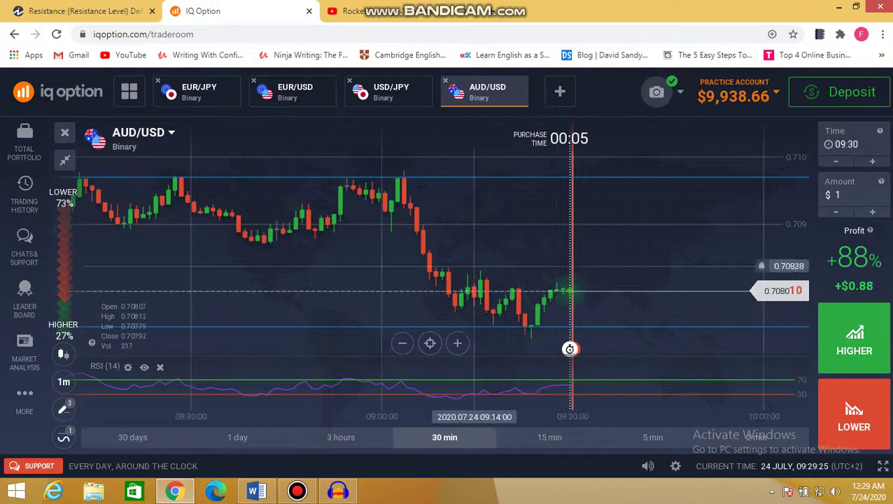
Move the top resistance line to 0.70968 and set its color to red
click(429, 176)
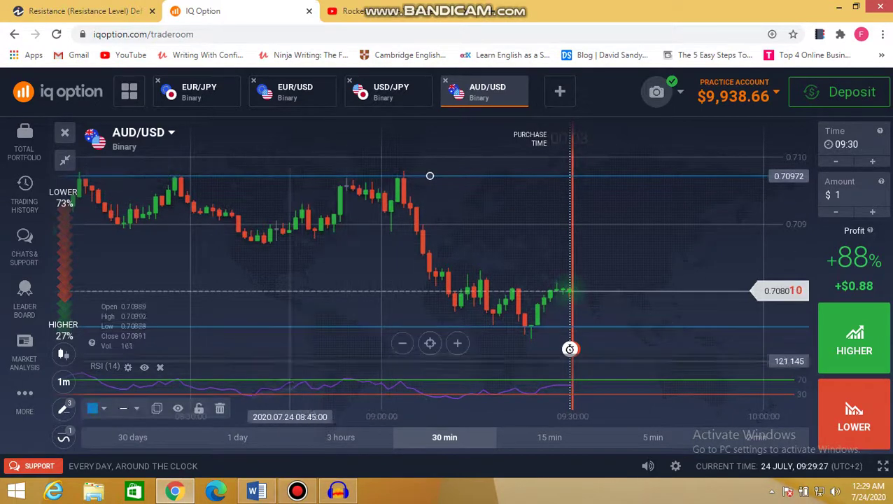
drag(435, 176, 435, 178)
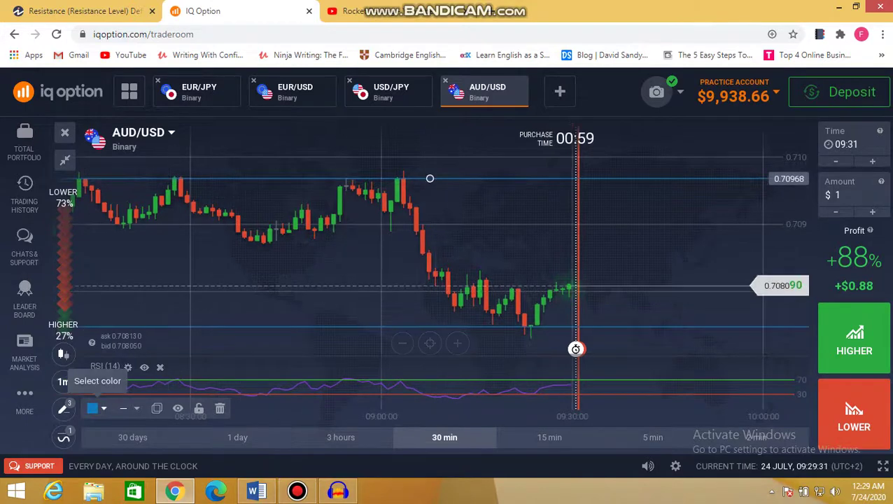
click(92, 408)
click(101, 270)
click(425, 249)
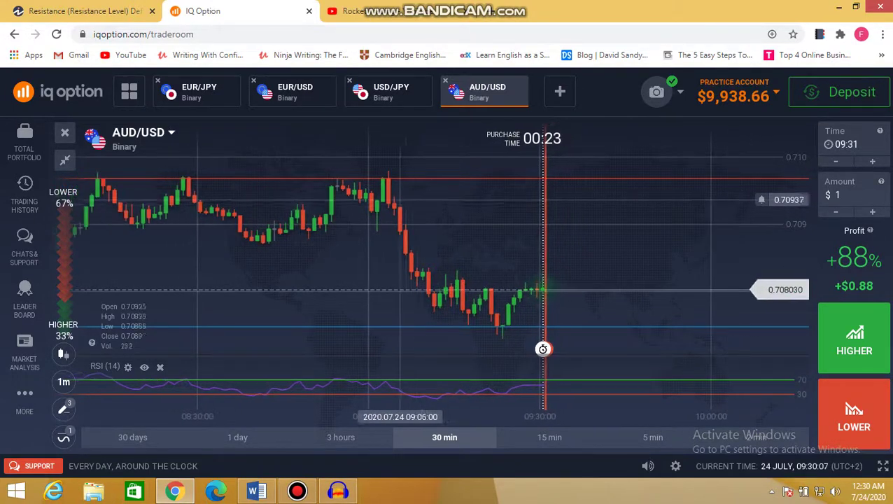
Draw a horizontal line at about 0.70806 near the current price, between the support and resistance lines
scroll(429, 225, up, 1)
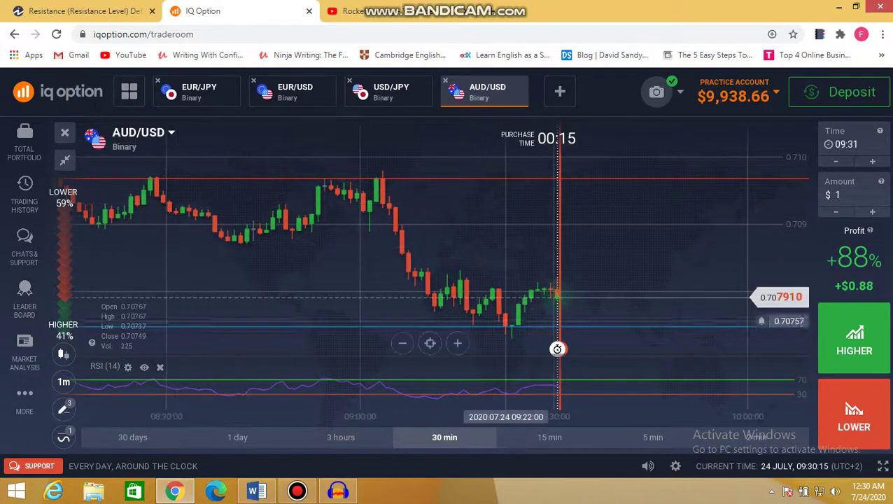
click(506, 327)
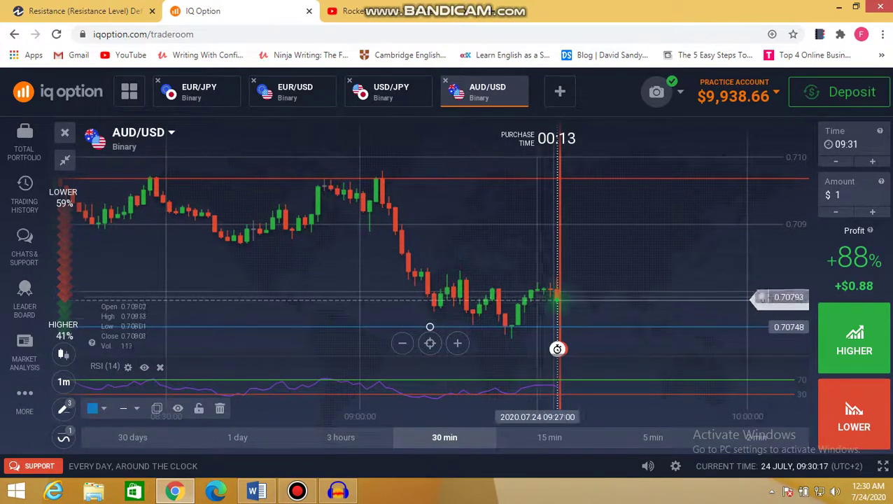
drag(568, 281, 518, 281)
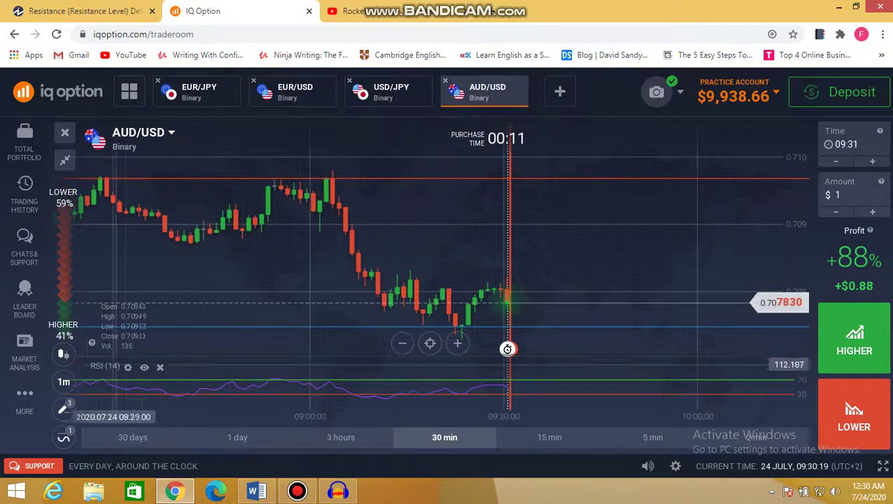
click(63, 409)
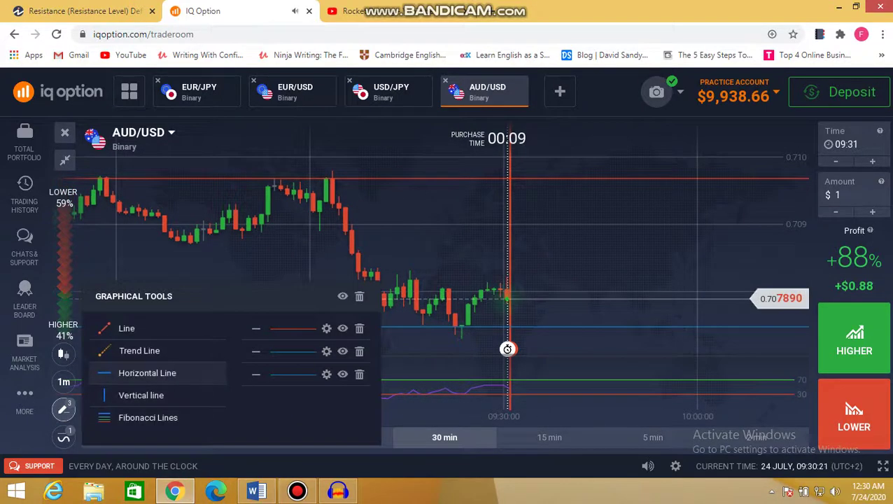
click(151, 372)
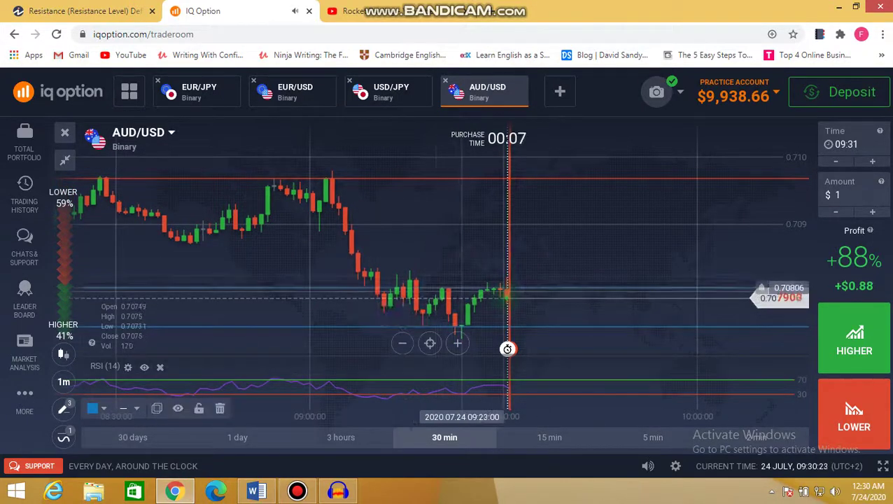
click(442, 287)
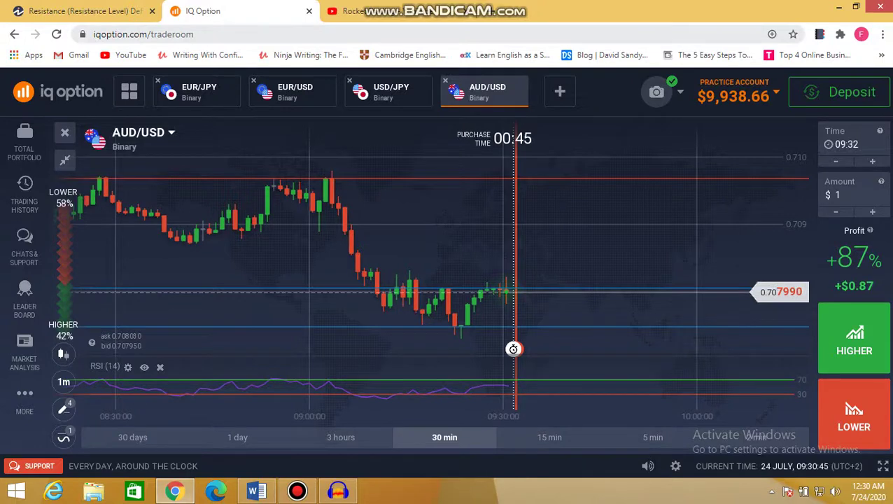
Switch to the Rocket Trading YouTube channel page and bring up the Bandicam recorder window
key(ctrl+Tab)
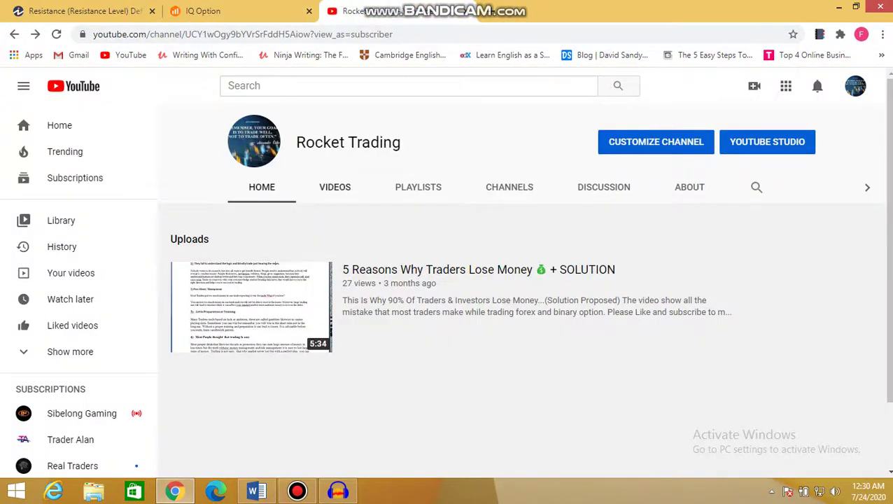
click(296, 490)
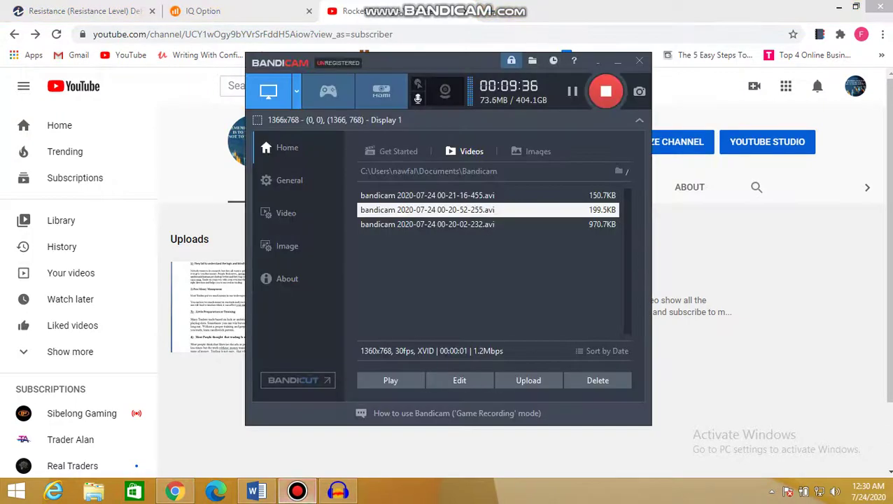